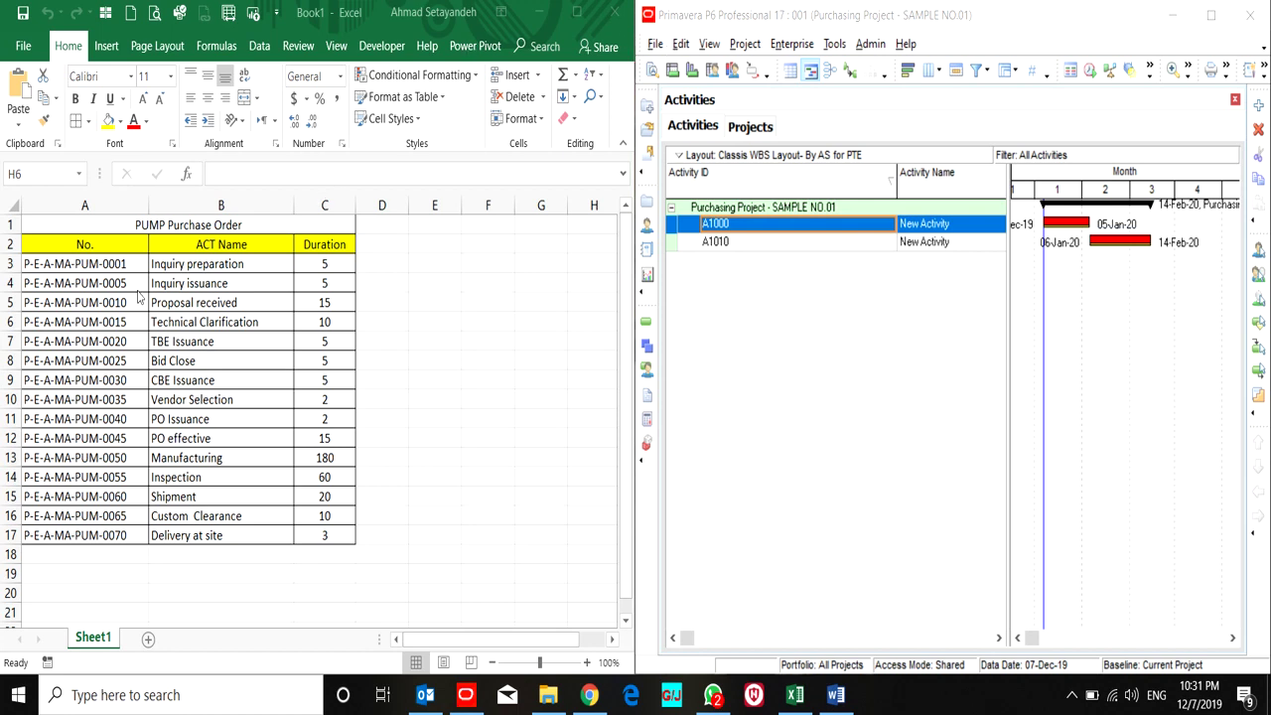
Select and copy the purchase-order table A3:C17 in Excel.
left_click(111, 265)
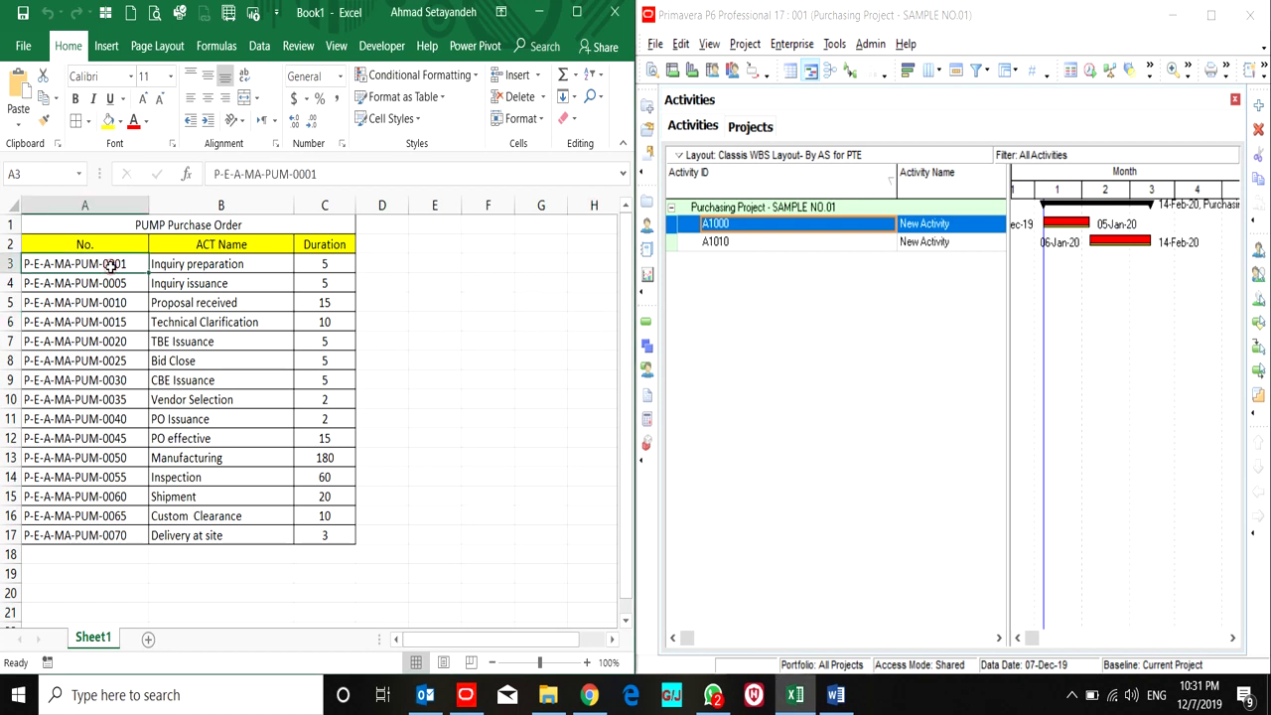
key("shift+Right")
key("shift+Right")
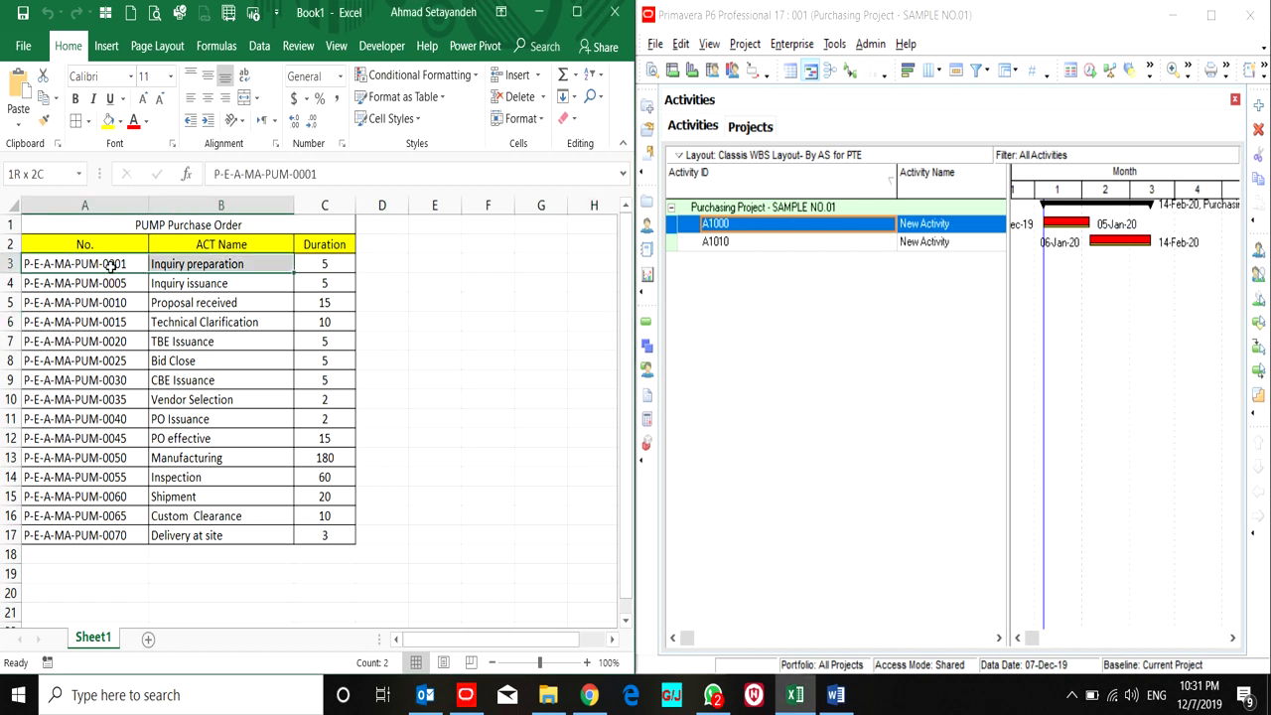
key("shift+Down")
key("shift+Down")
key("shift+Down")
key("shift+Down")
key("shift+Down")
key("shift+Down")
key("shift+Down")
key("shift+Down")
key("shift+Down")
key("shift+Down")
key("shift+Down")
key("shift+Down")
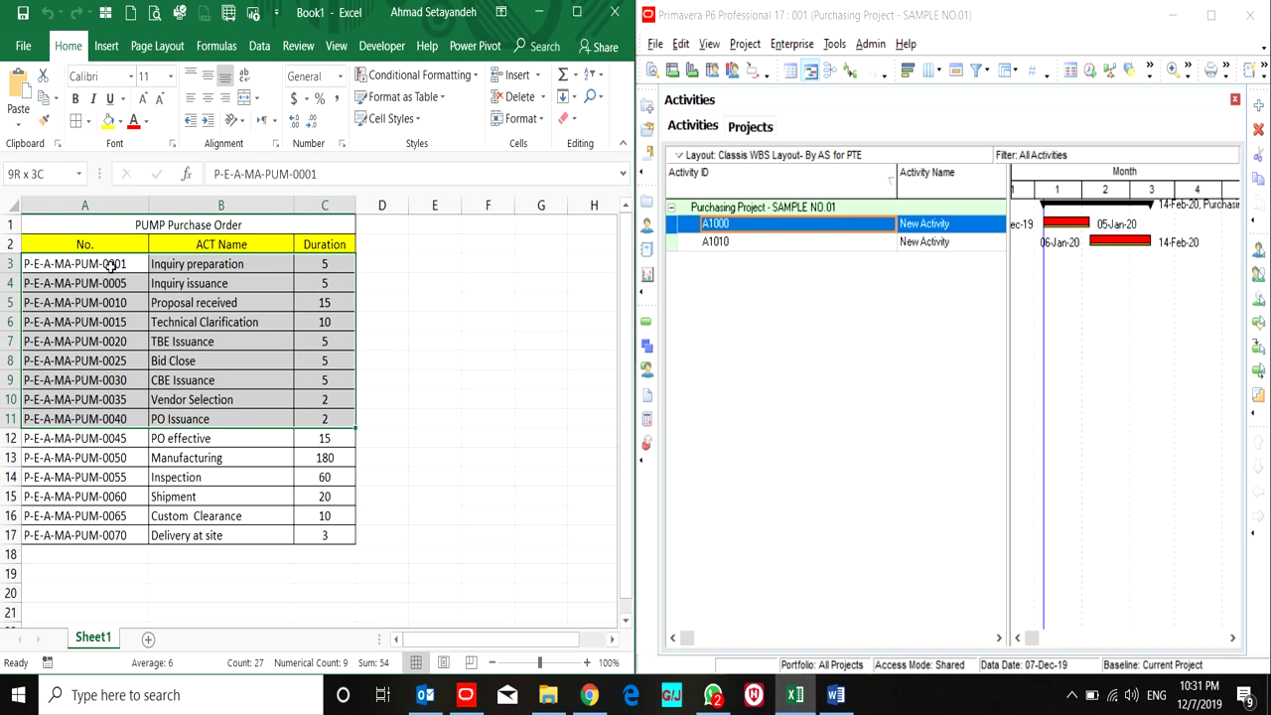
key("shift+Down")
key("shift+Down")
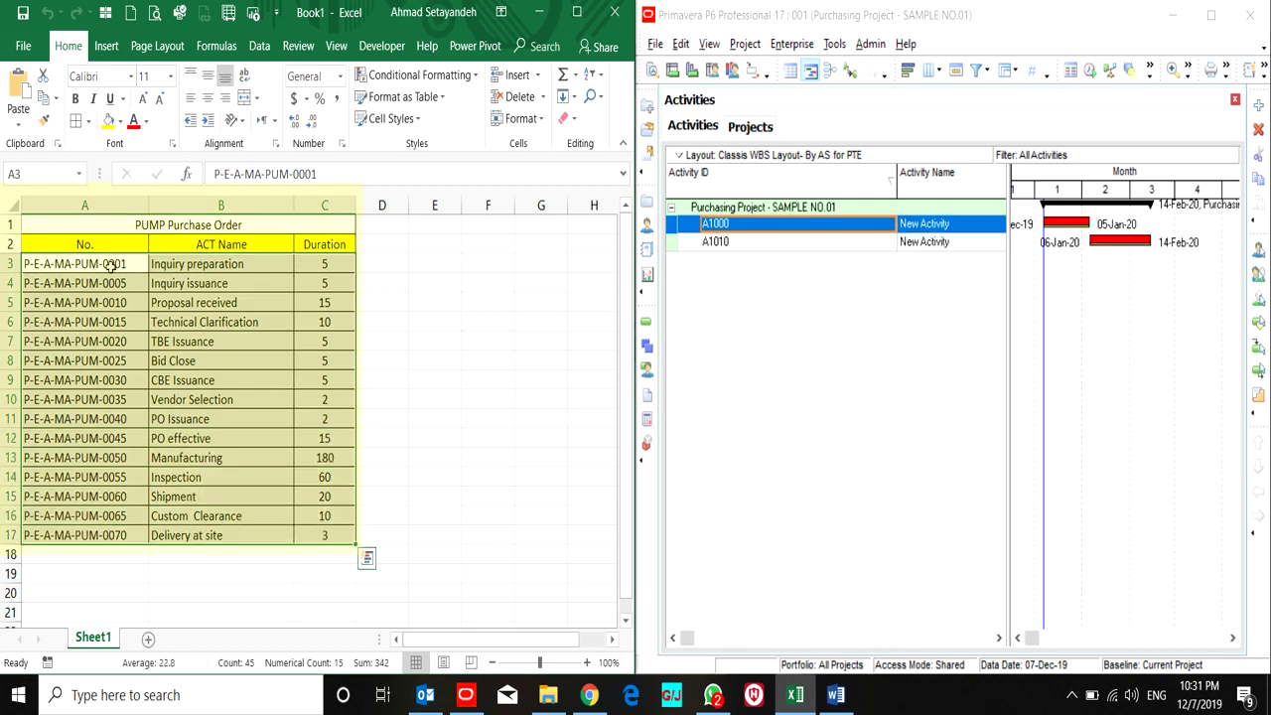
key("ctrl+c")
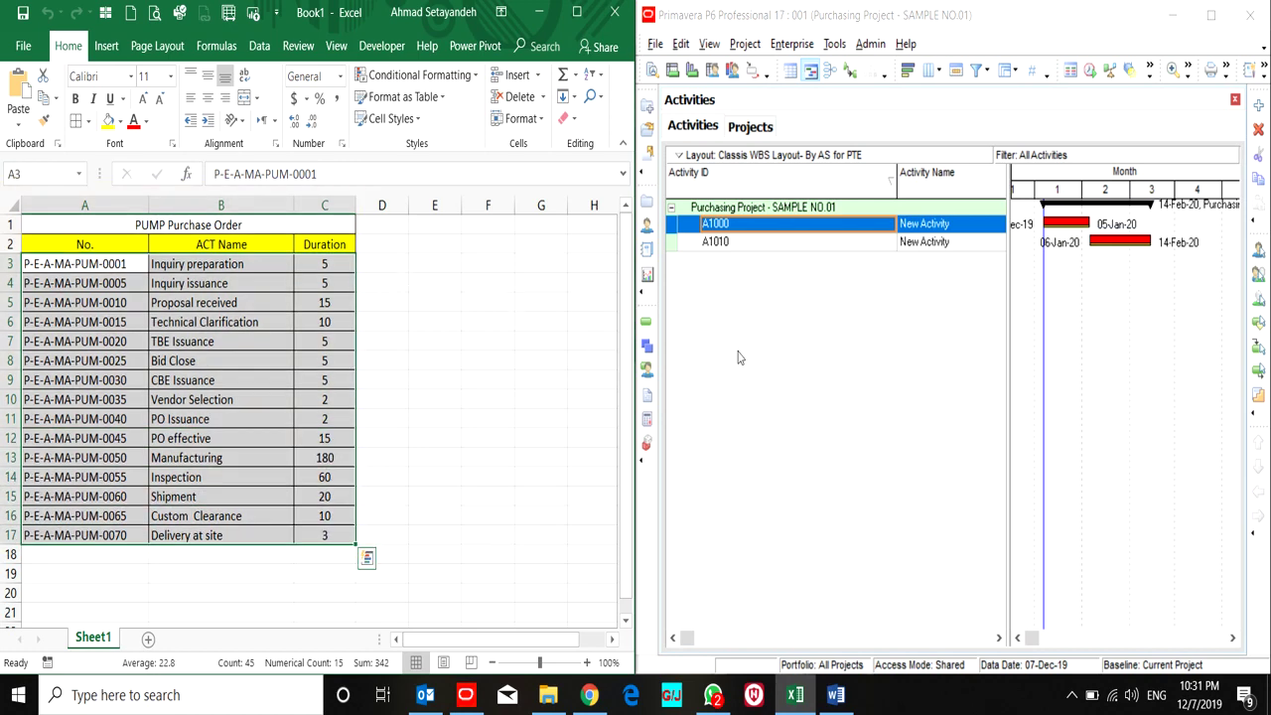
In Primavera P6, select activities A1010 and A1000 in the activity table.
left_click(849, 243)
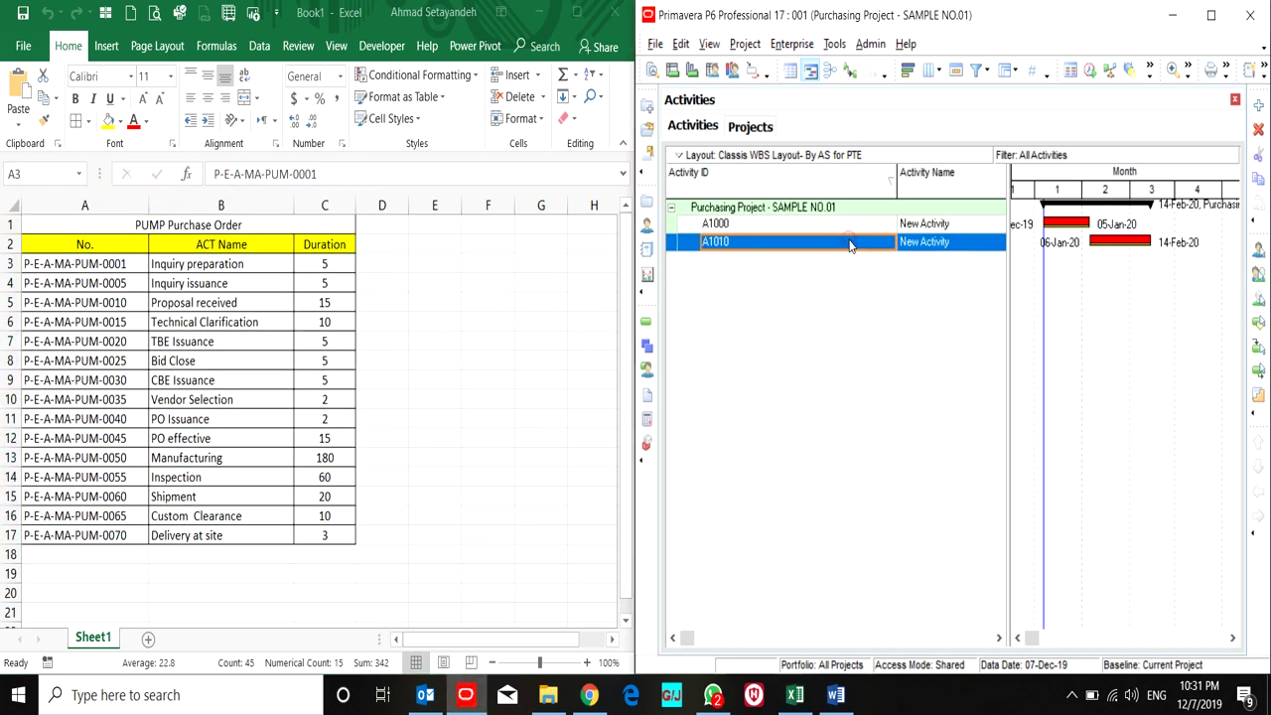
left_click(797, 227)
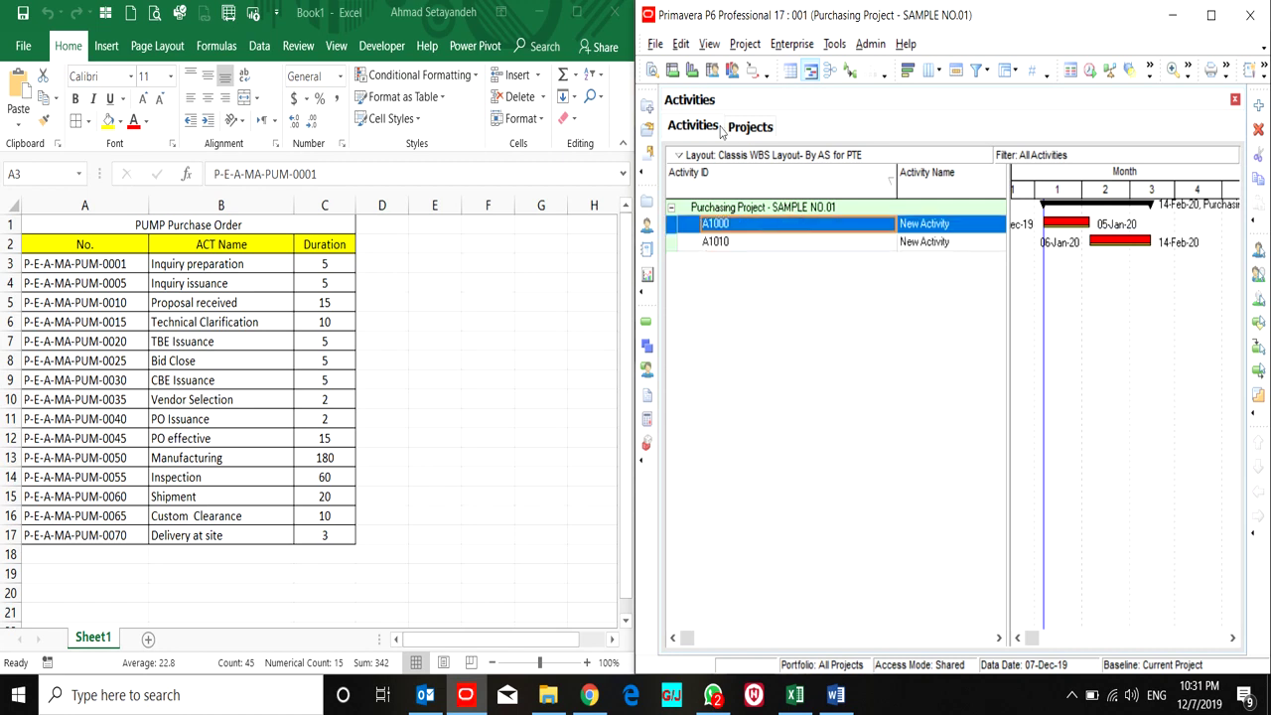
left_click(660, 47)
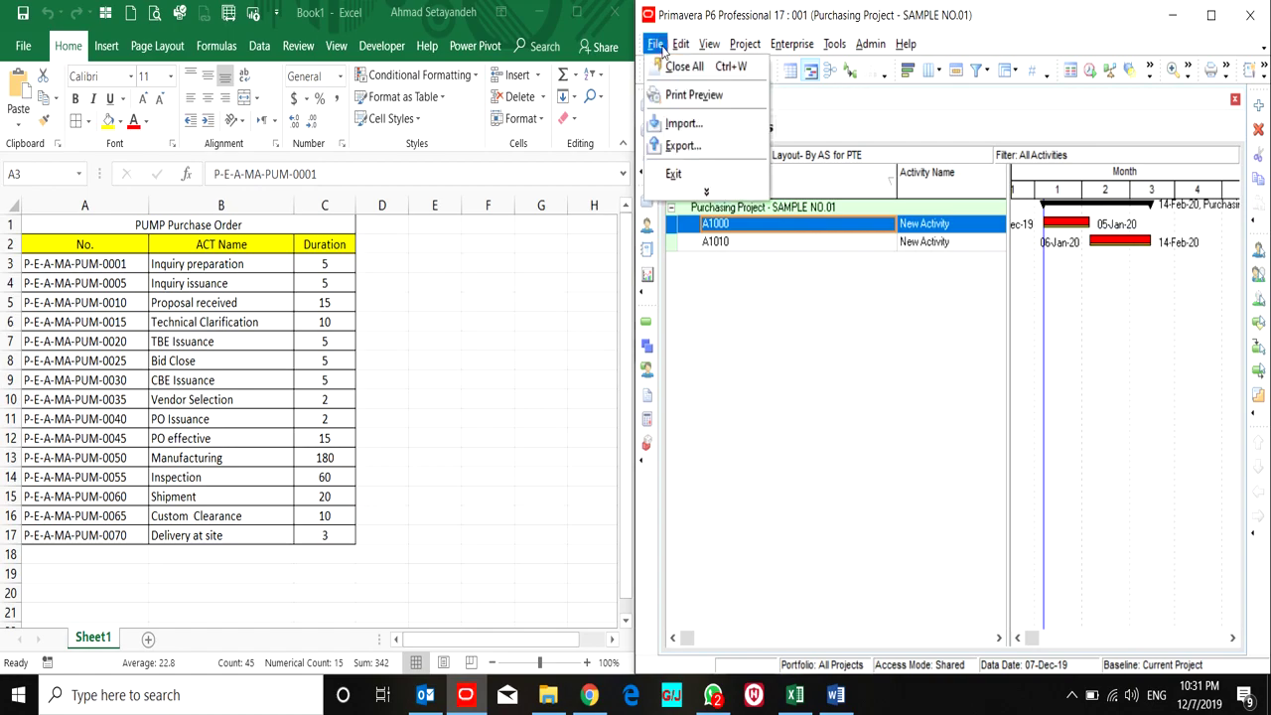
Export Activities for project 001 as a Spreadsheet (XLSX), advancing to template selection.
left_click(683, 147)
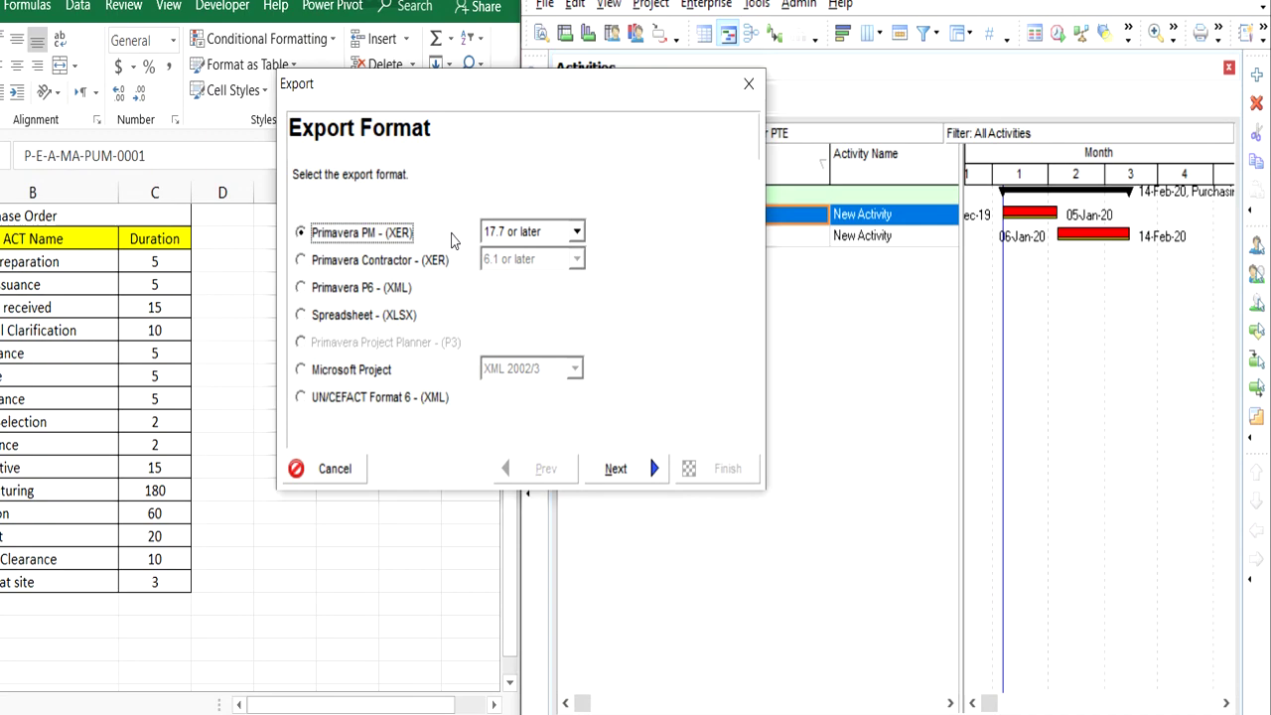
left_click(328, 315)
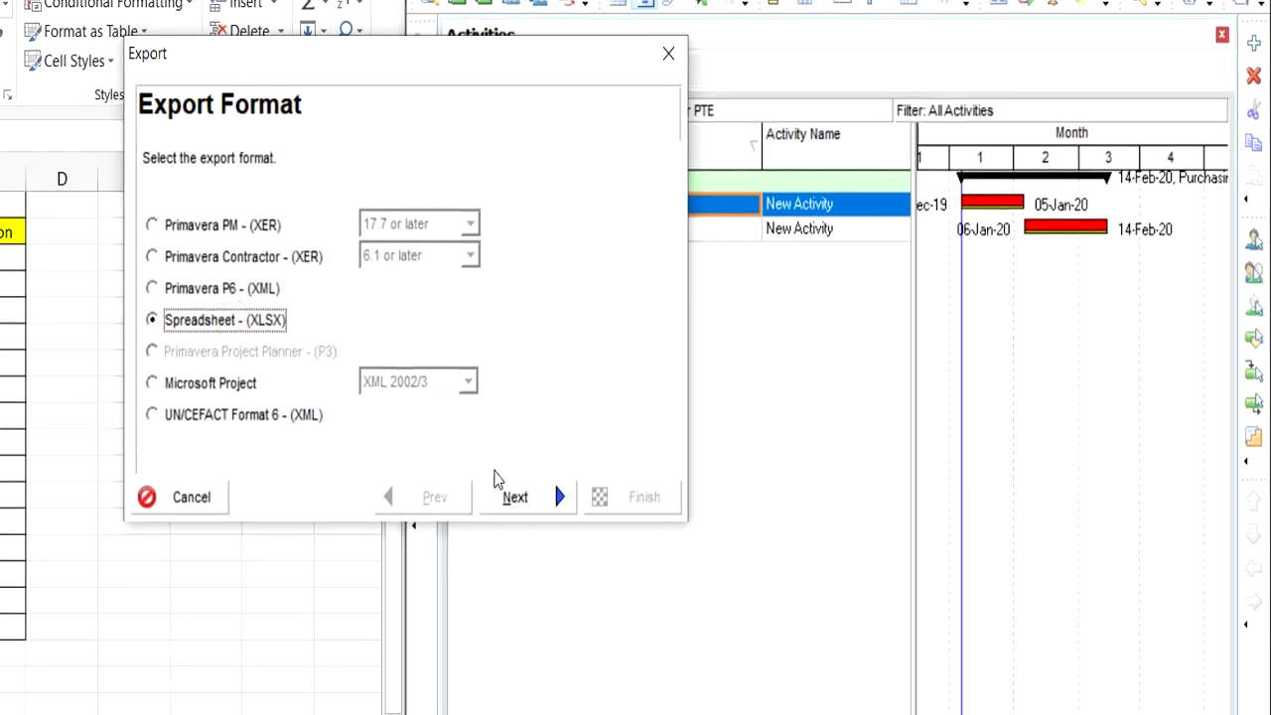
left_click(517, 500)
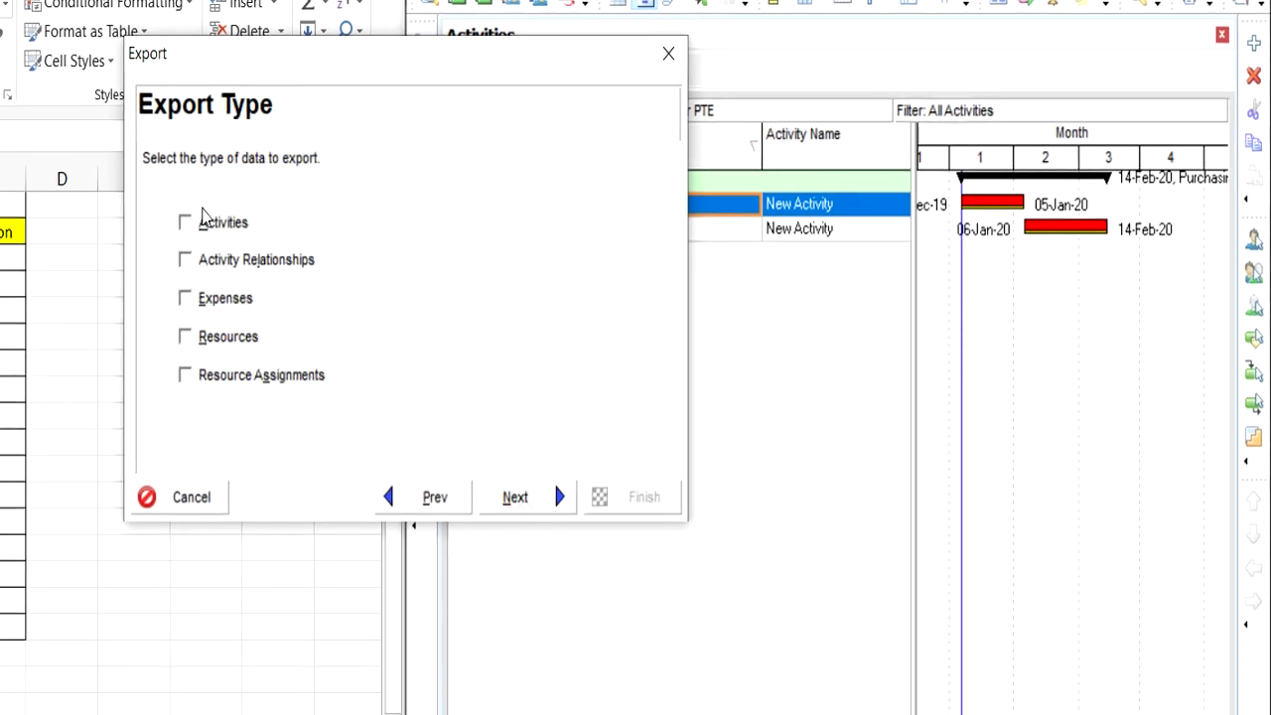
left_click(210, 234)
left_click(540, 501)
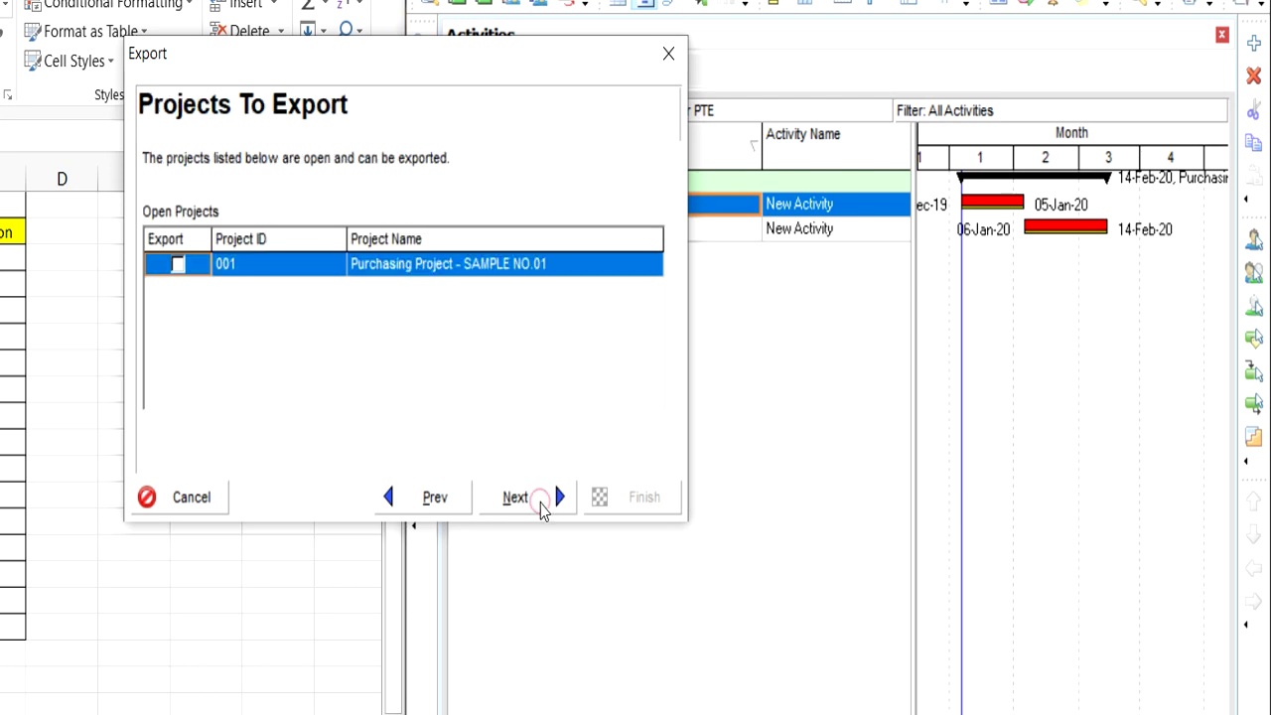
left_click(174, 268)
left_click(512, 504)
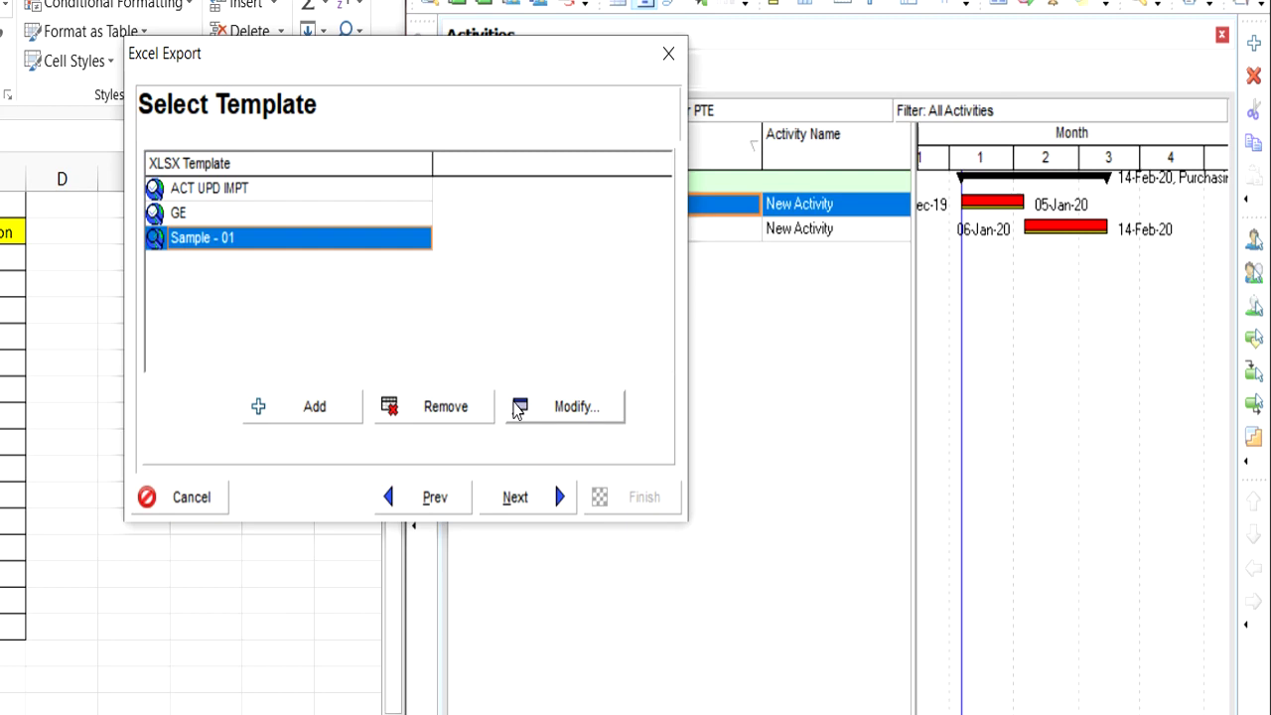
left_click(556, 407)
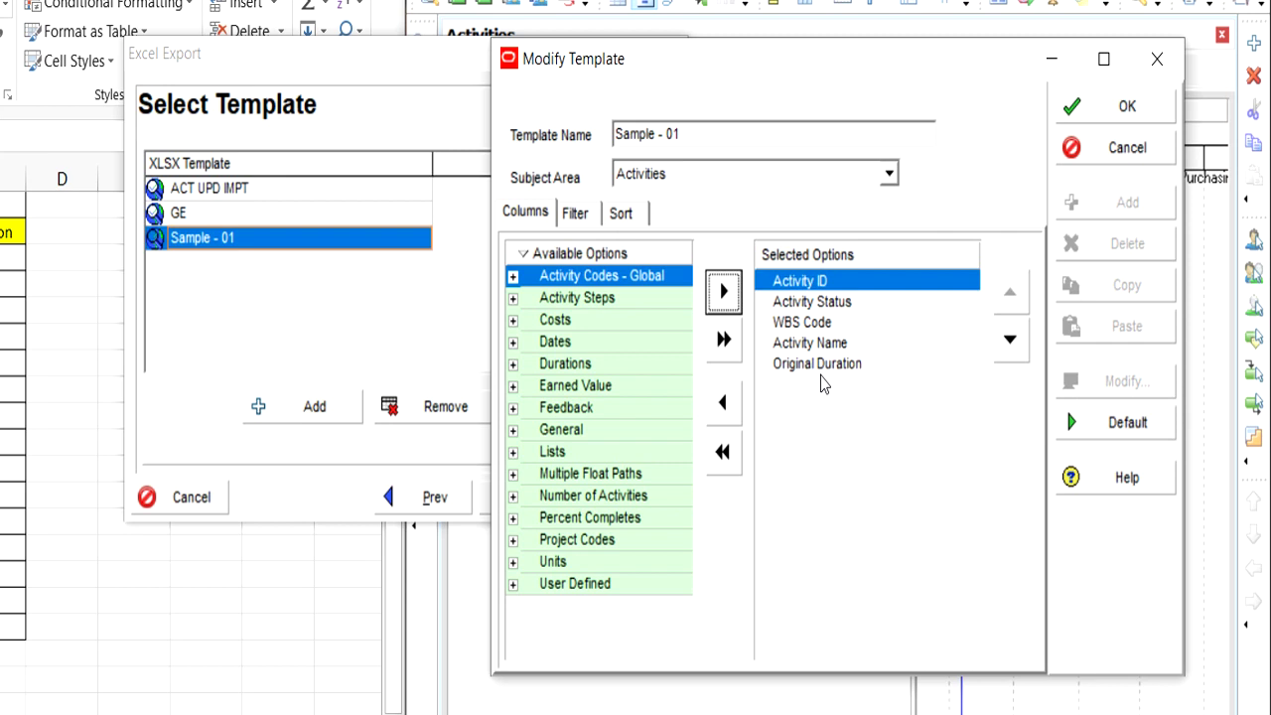
left_click(588, 212)
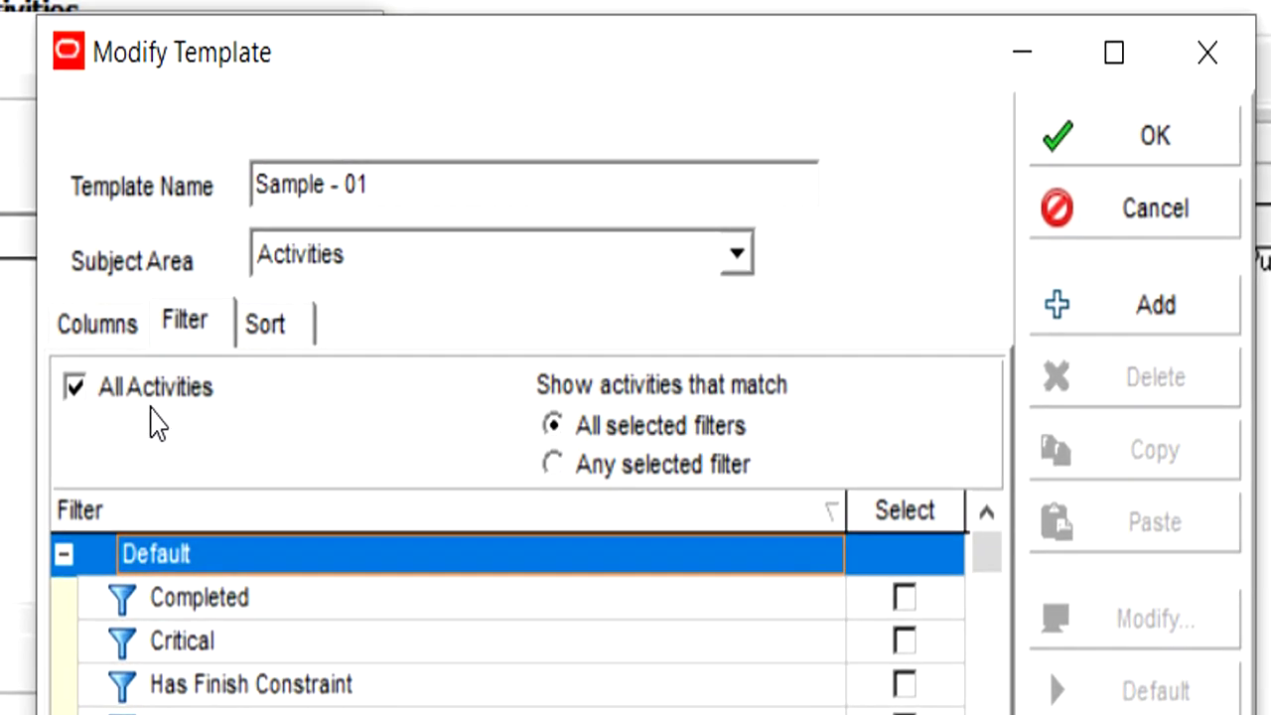
left_click(1117, 151)
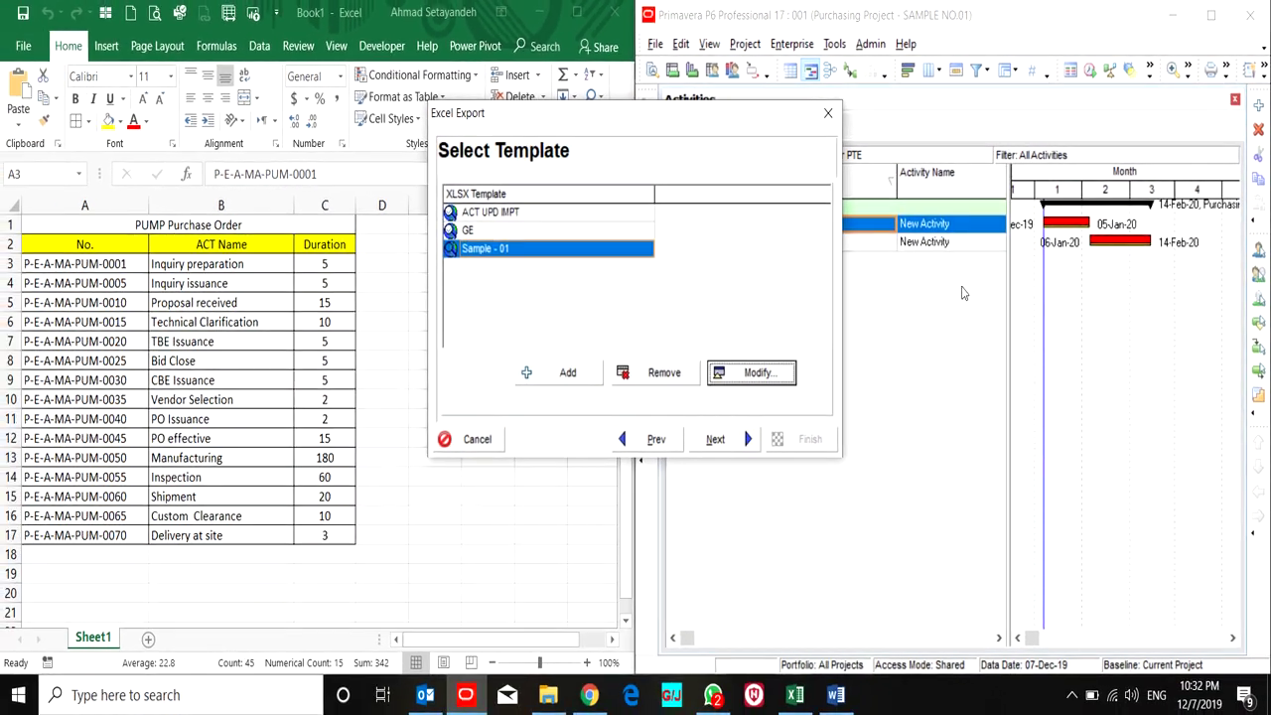
Finish the export to 001-Activities.xlsx and dismiss the success message.
left_click(712, 443)
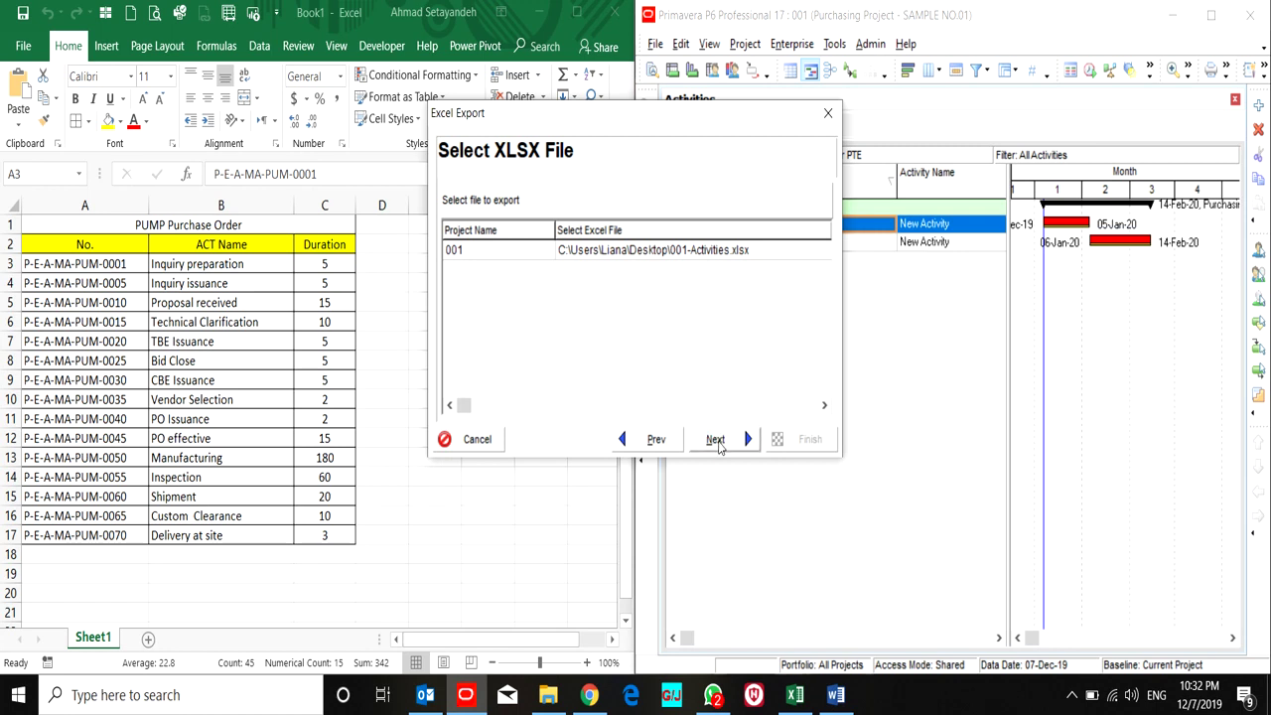
left_click(716, 437)
left_click(795, 439)
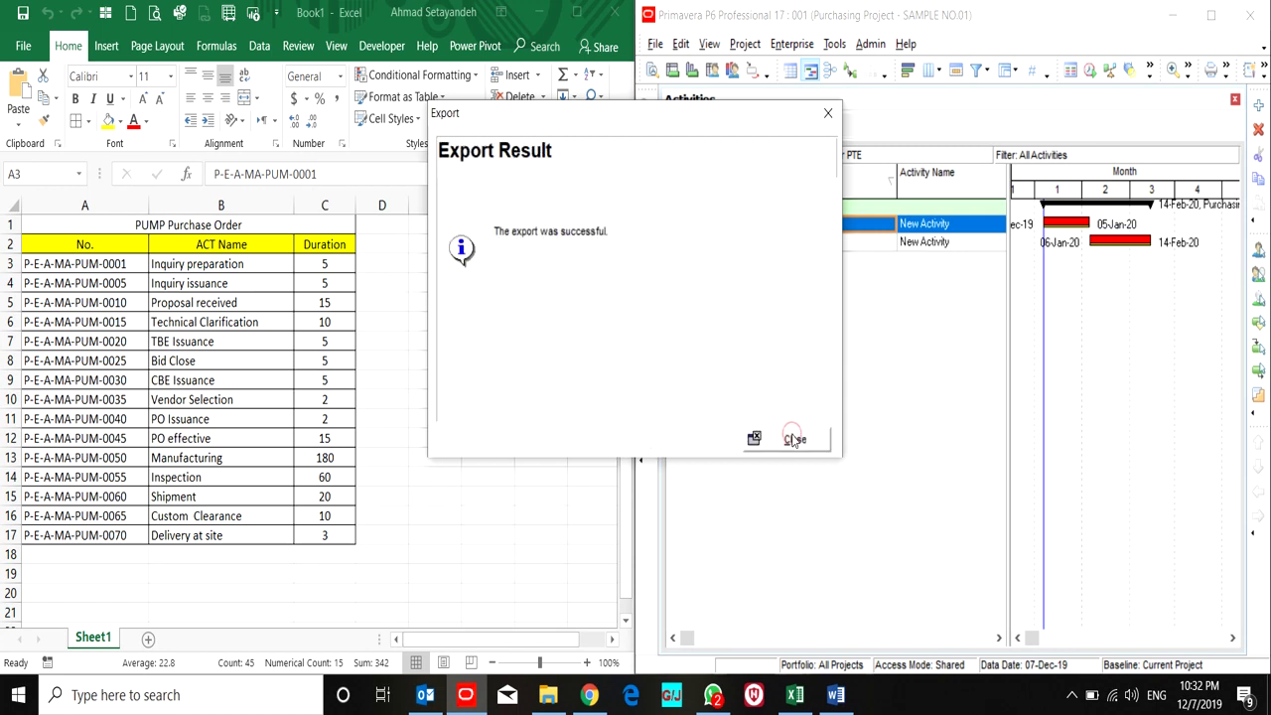
left_click(794, 437)
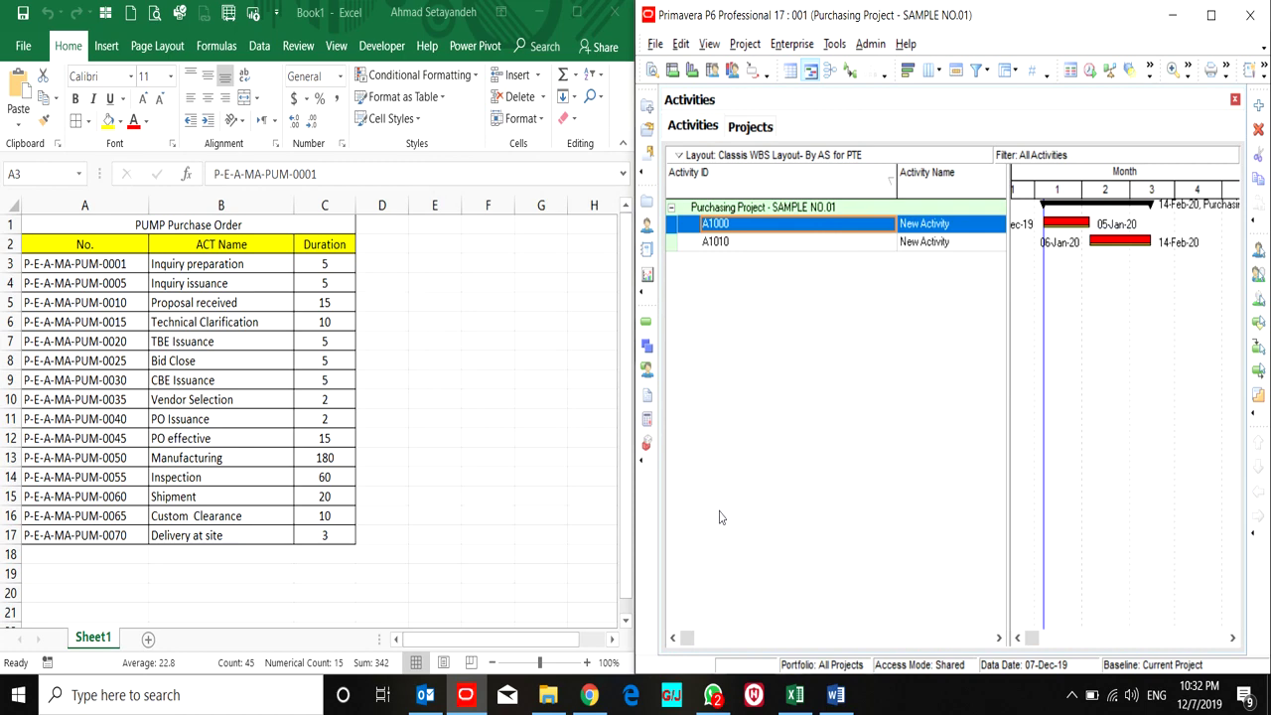
Open the 001-Activities workbook from the Desktop via File Explorer.
left_click(557, 707)
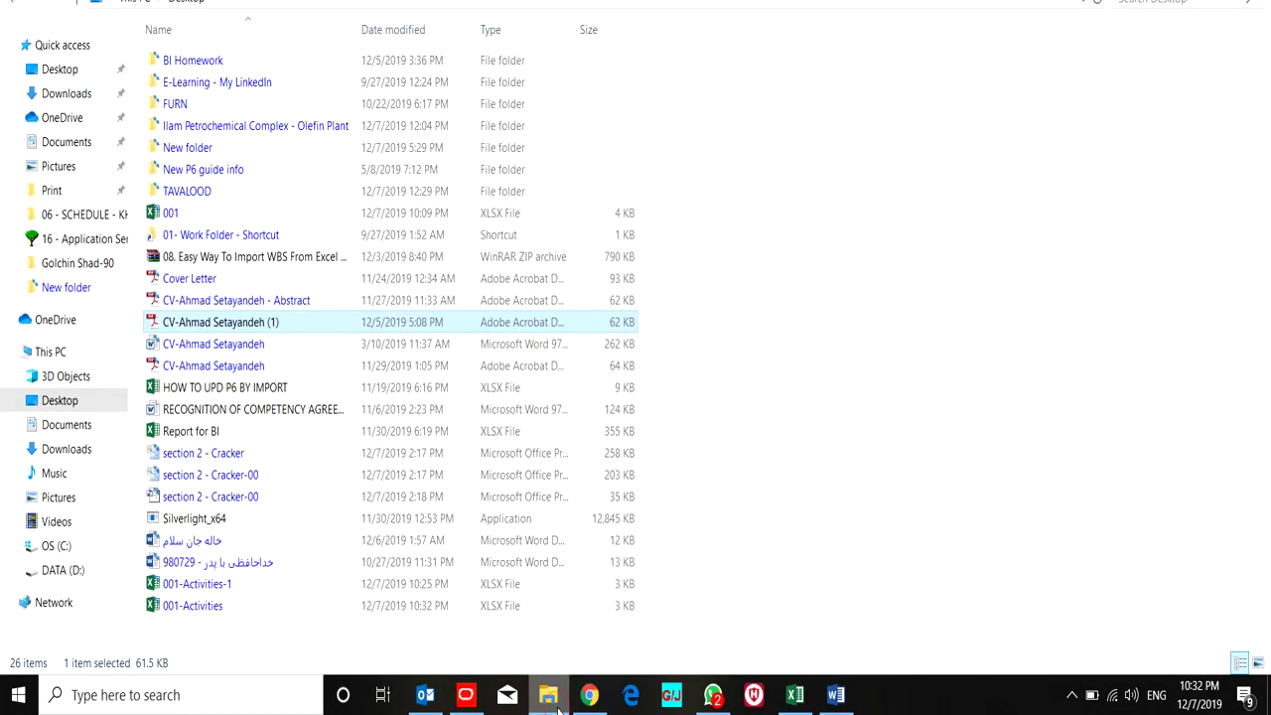
left_click(188, 611)
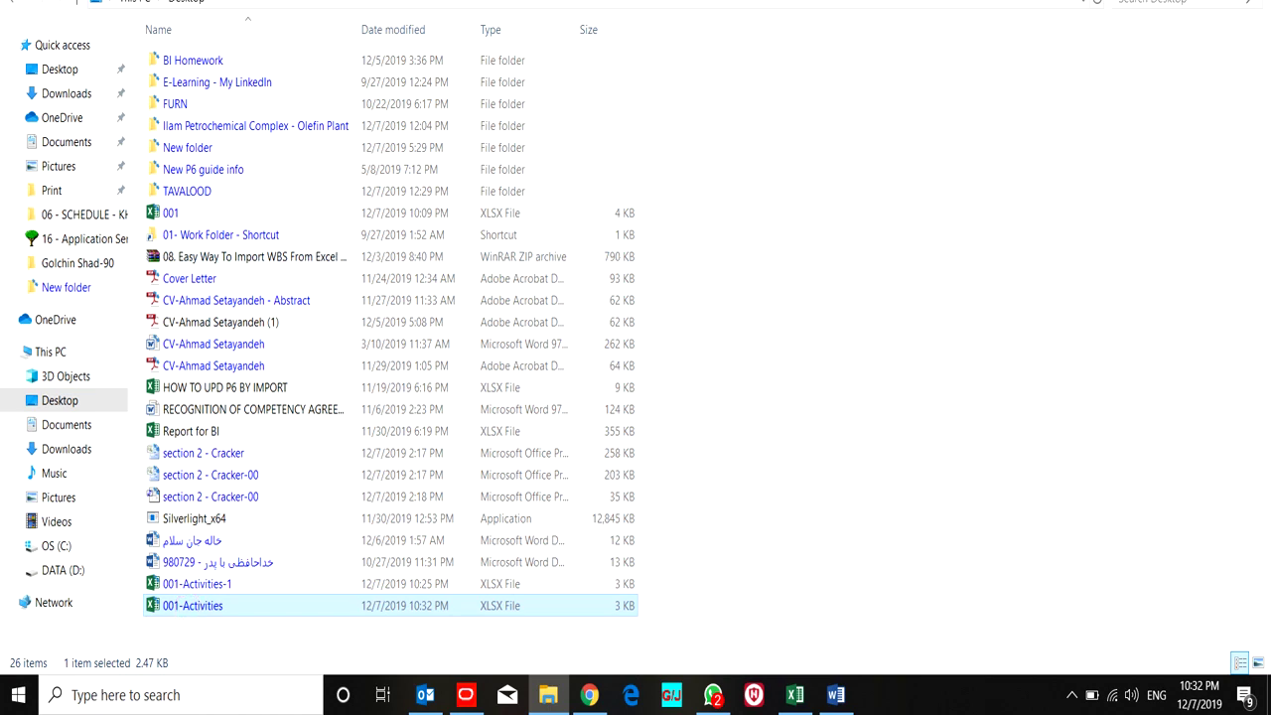
key("alt+F4")
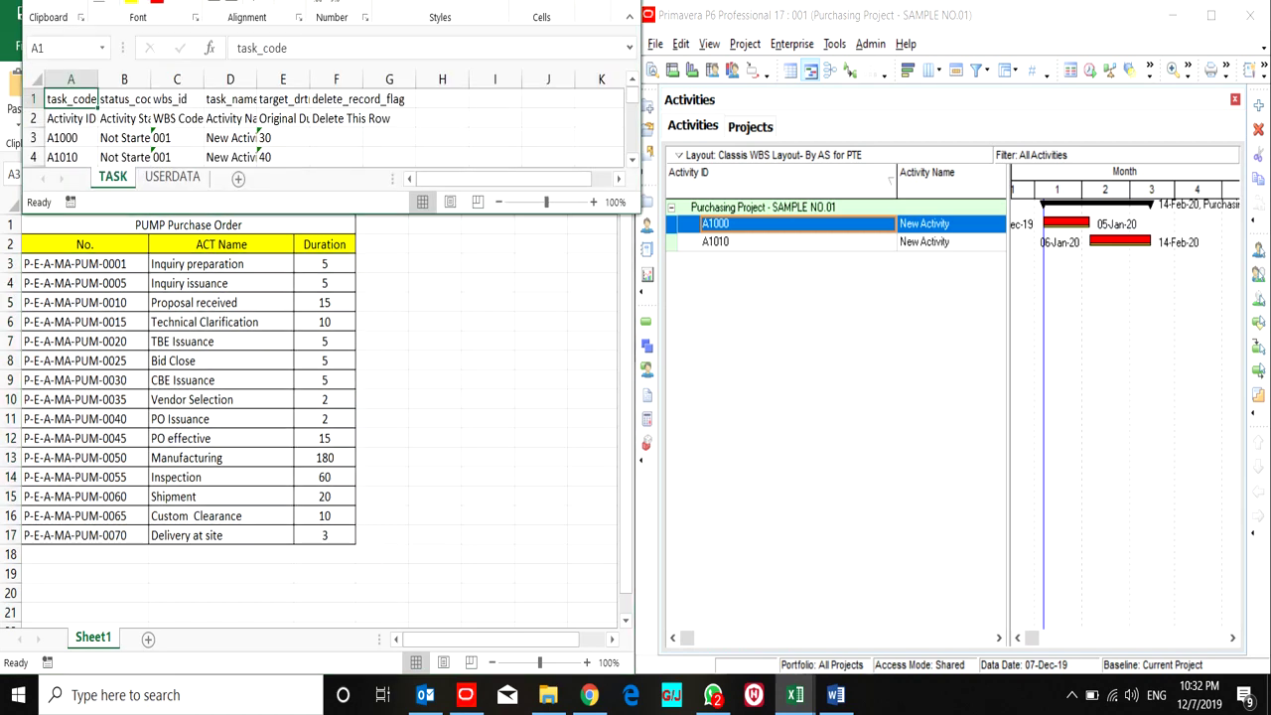
Snap the 001-Activities workbook to the right half and select its A1000–A1010 rows.
key("End")
key("super+Right")
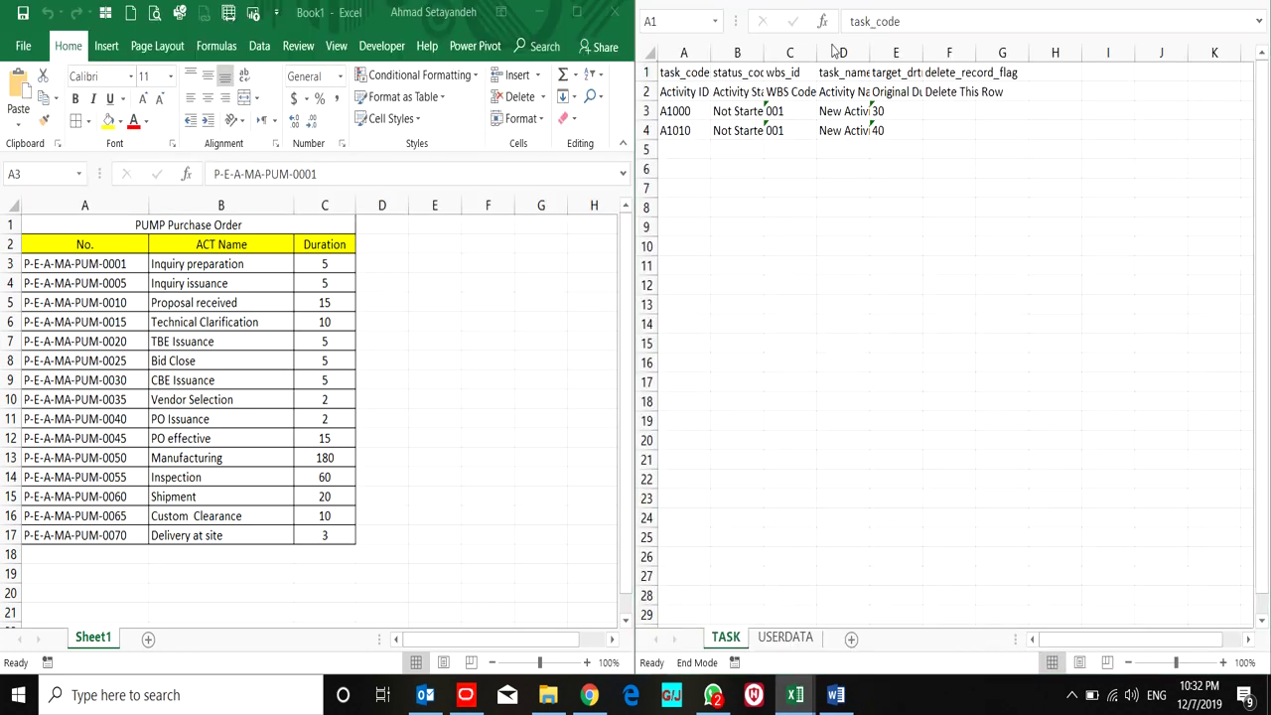
left_click(695, 112)
key("shift+Down")
key("shift+Right")
key("shift+Right")
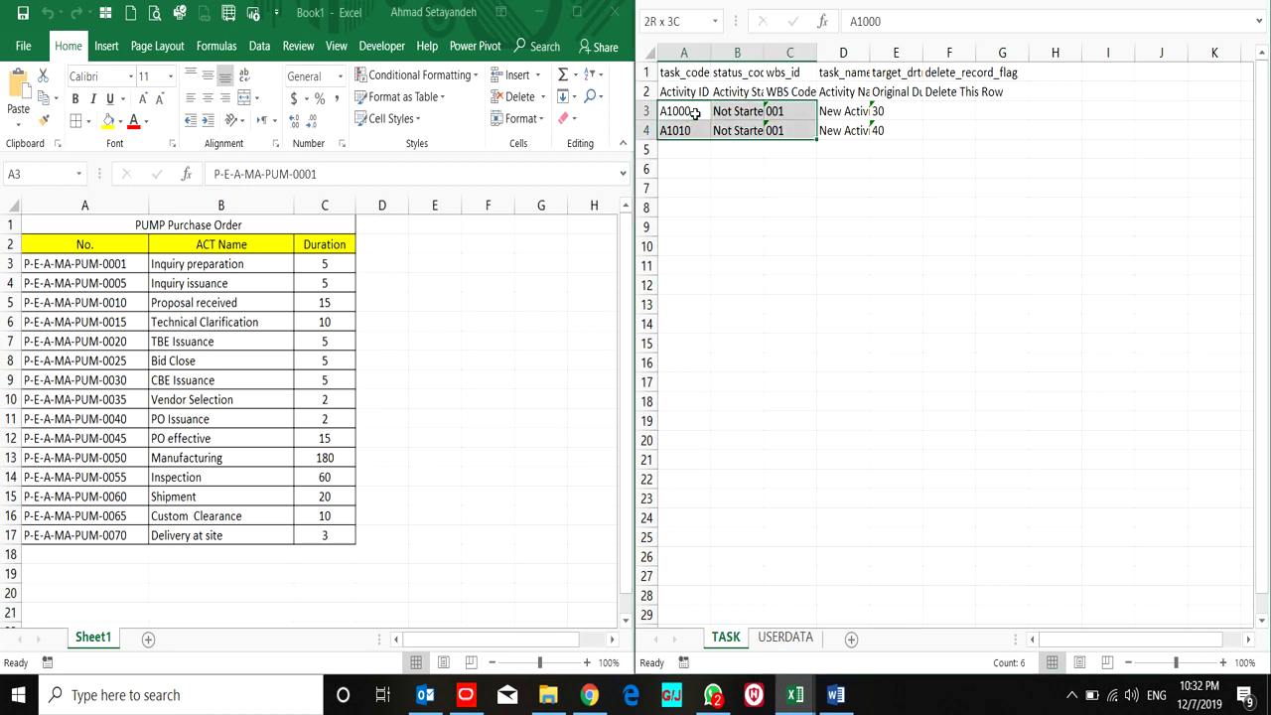
key("shift+Right")
key("shift+Right")
key("shift+Right")
key("shift+Right")
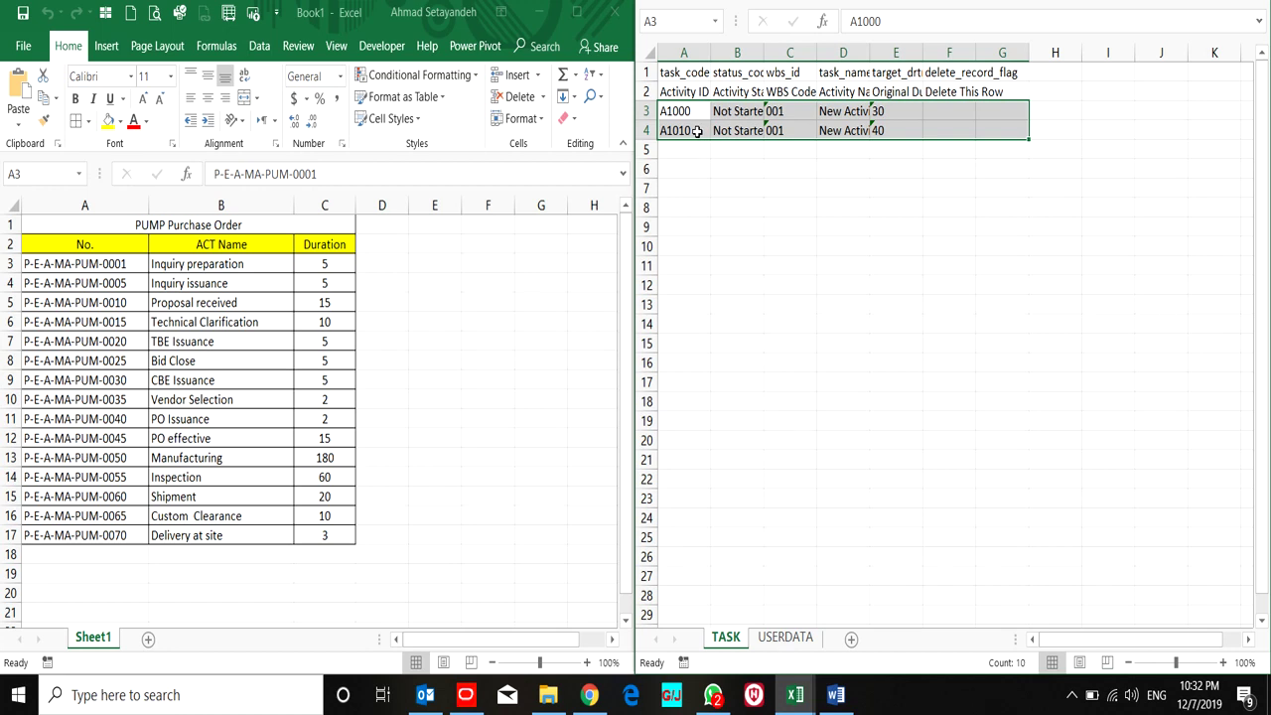
left_click(697, 131)
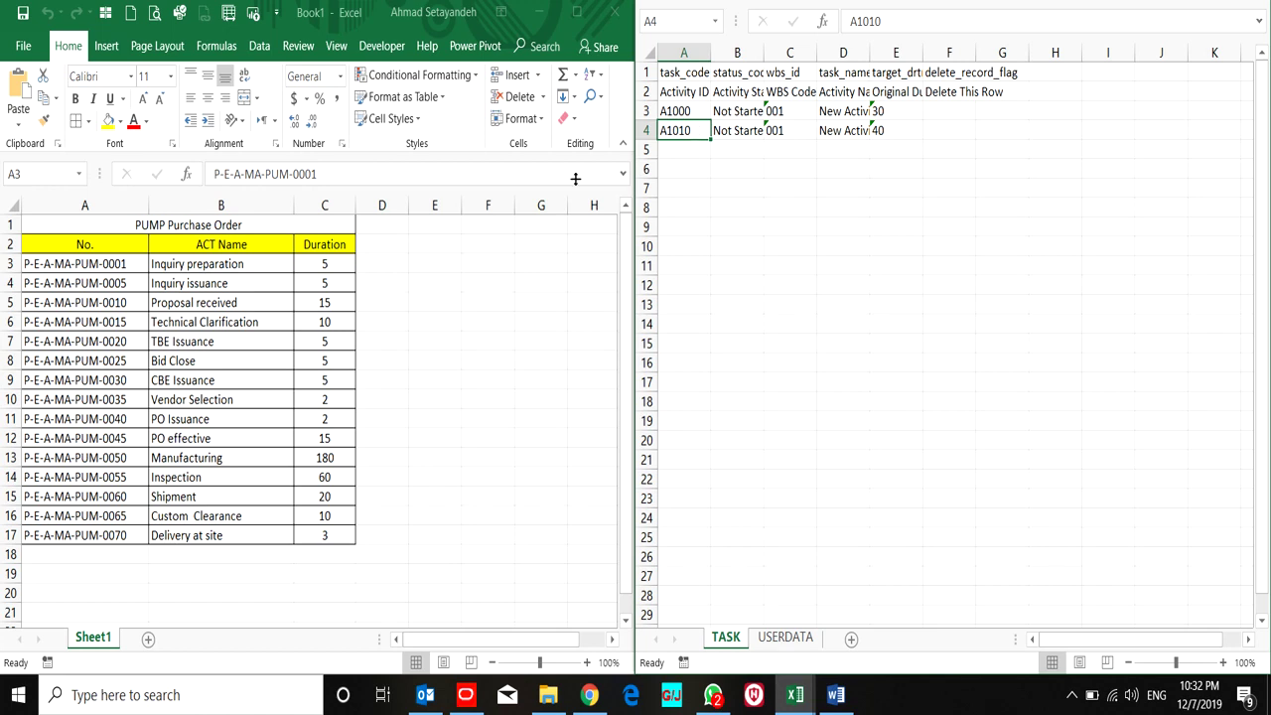
Copy the purchase-order numbers A3:A17 from the PUMP Purchase Order sheet.
left_click(140, 259)
key("ctrl+shift+End")
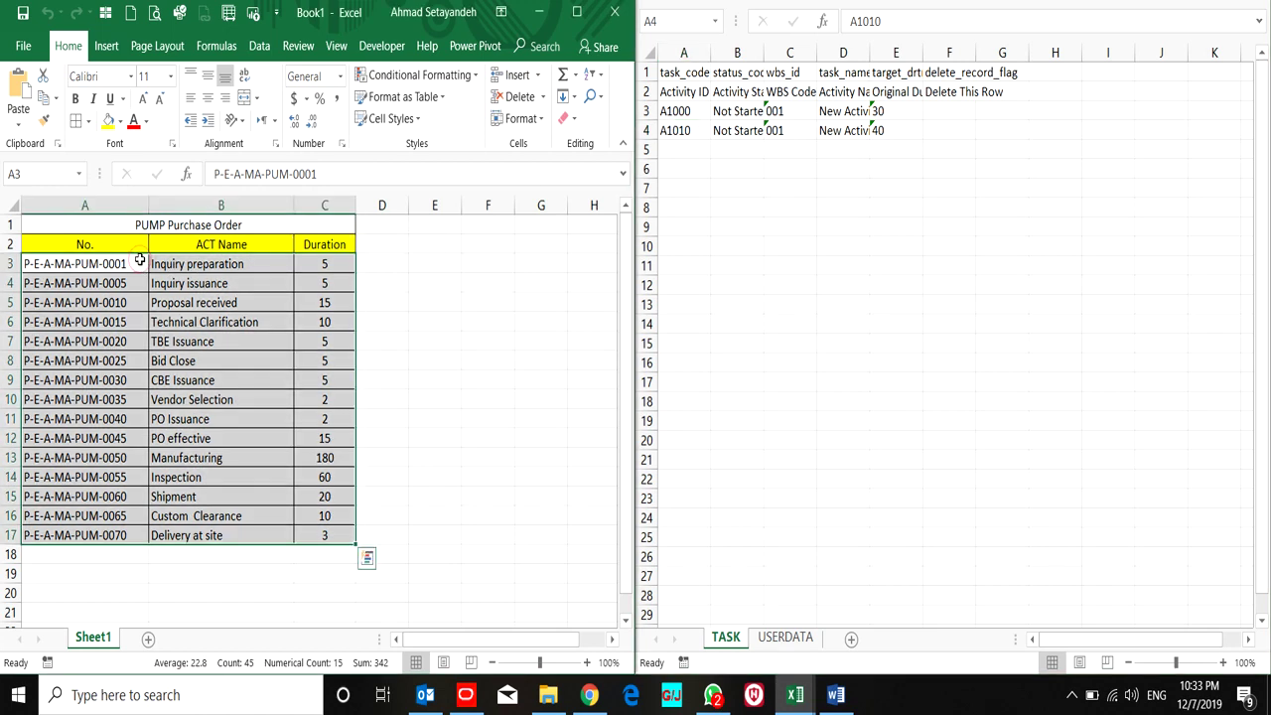
left_click(140, 259)
key("shift+Down")
key("shift+Down")
key("shift+Down")
key("shift+Down")
key("shift+Down")
key("shift+Down")
key("shift+Down")
key("shift+Down")
key("shift+Down")
key("shift+Down")
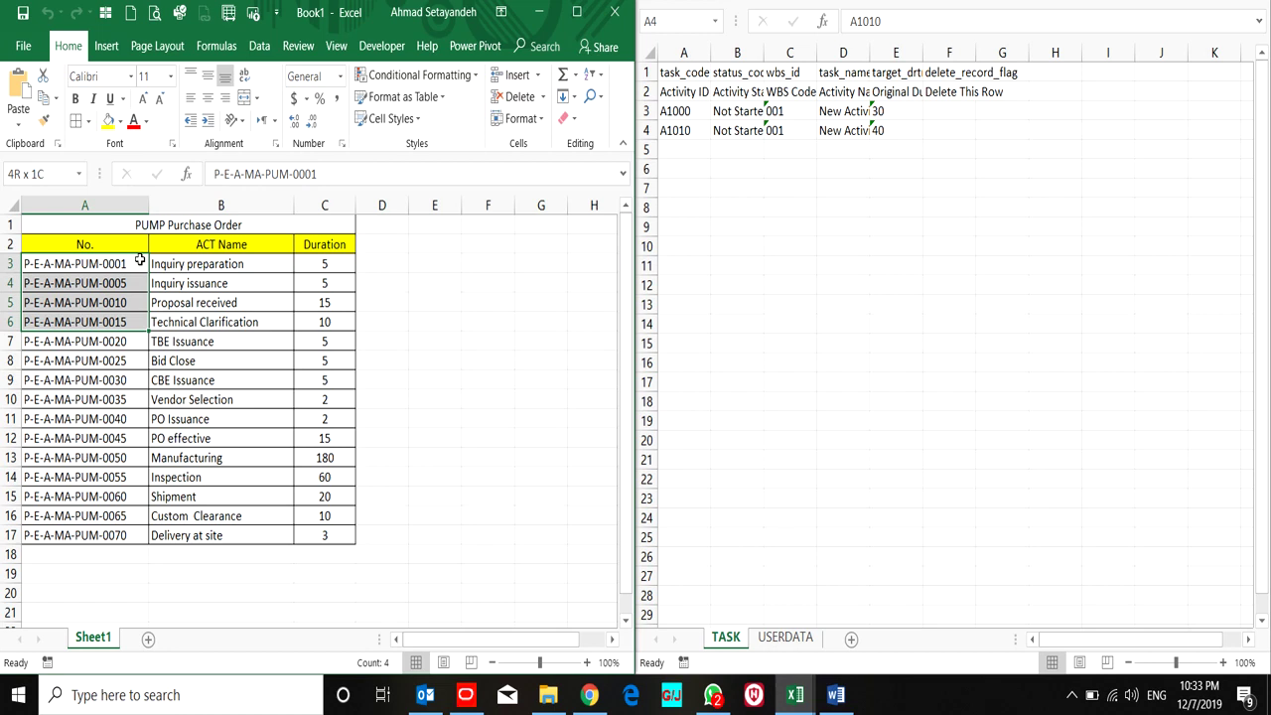
key("shift+Down")
key("shift+Down")
key("shift+Down")
key("shift+Down")
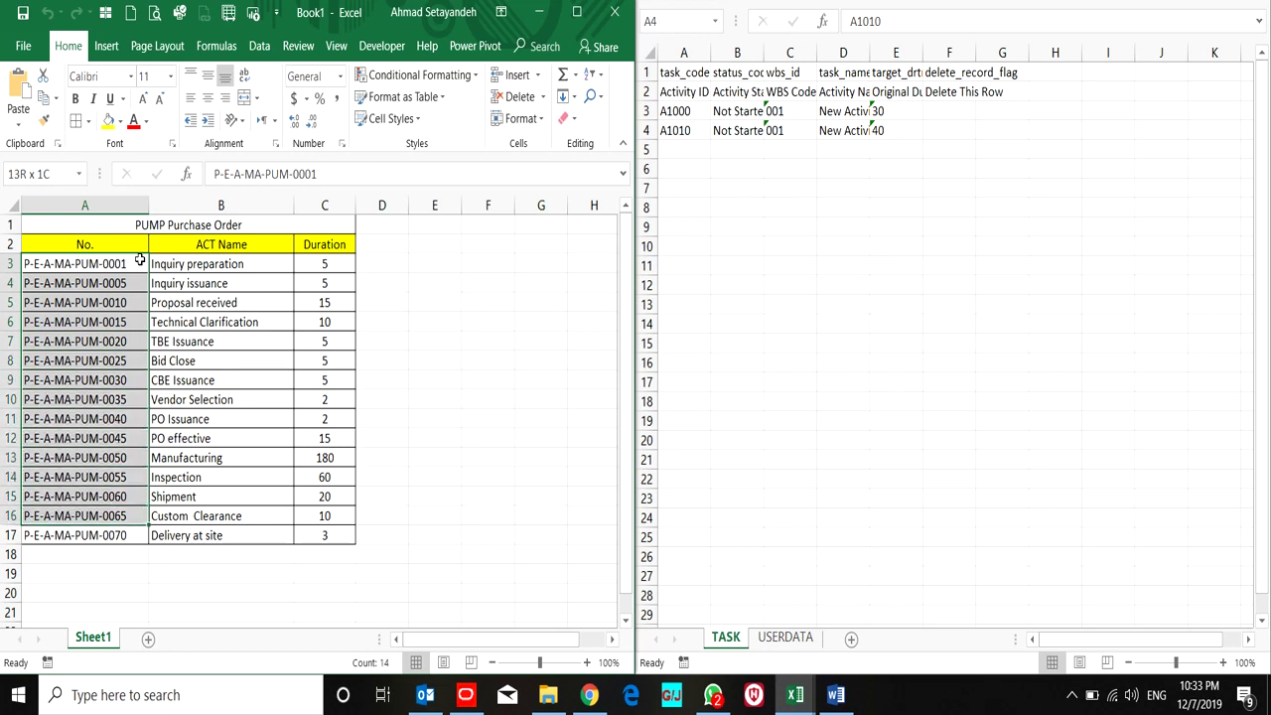
key("ctrl+c")
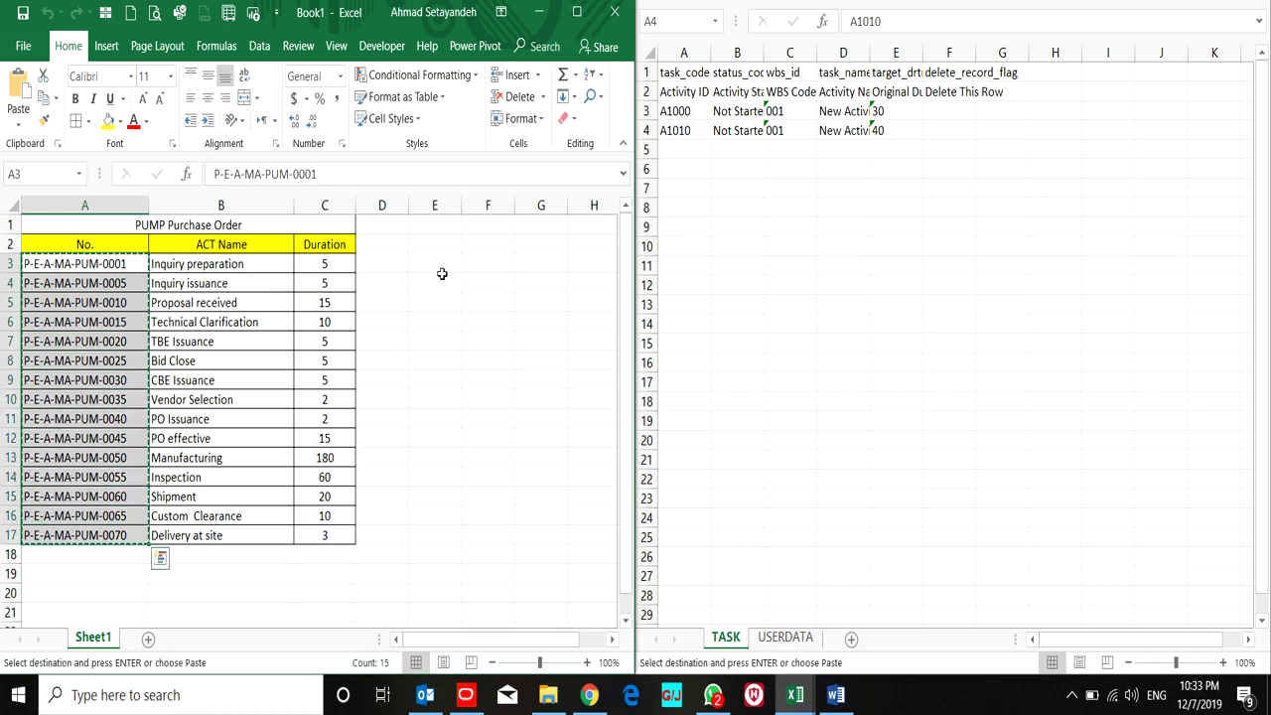
Paste the numbers as values into TASK sheet cell A5 and autofit column A.
left_click(685, 155)
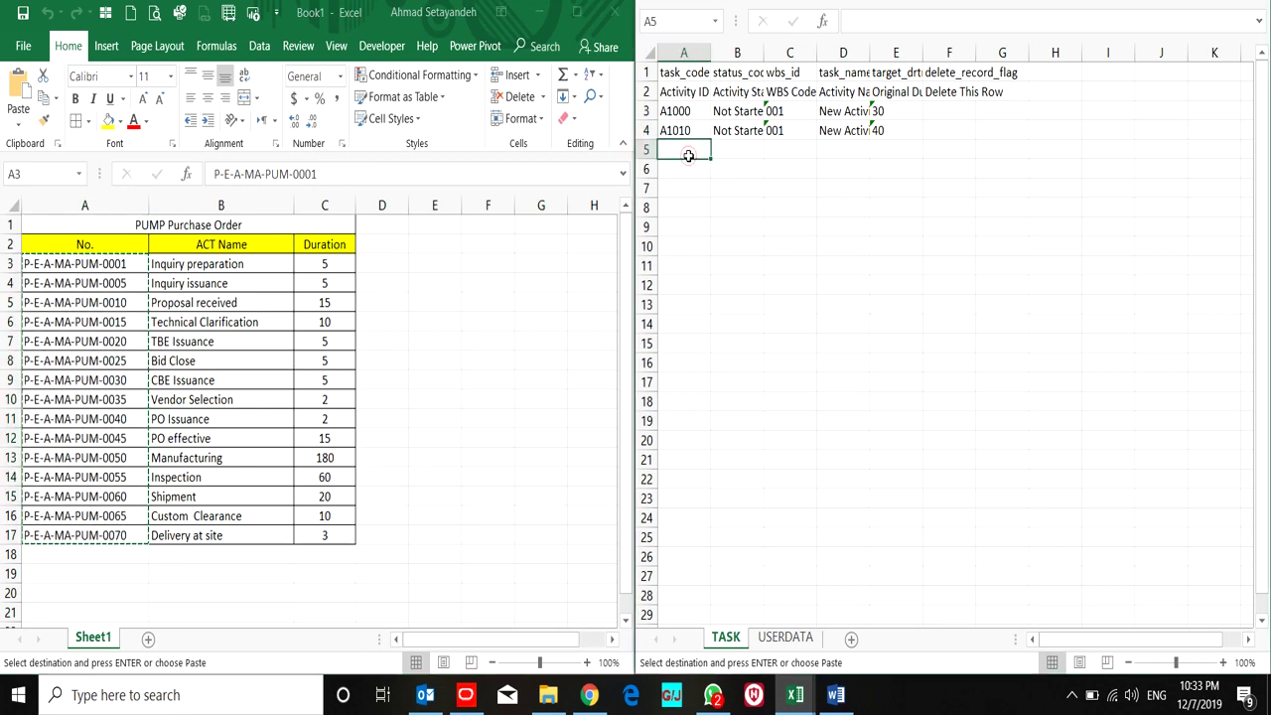
right_click(687, 155)
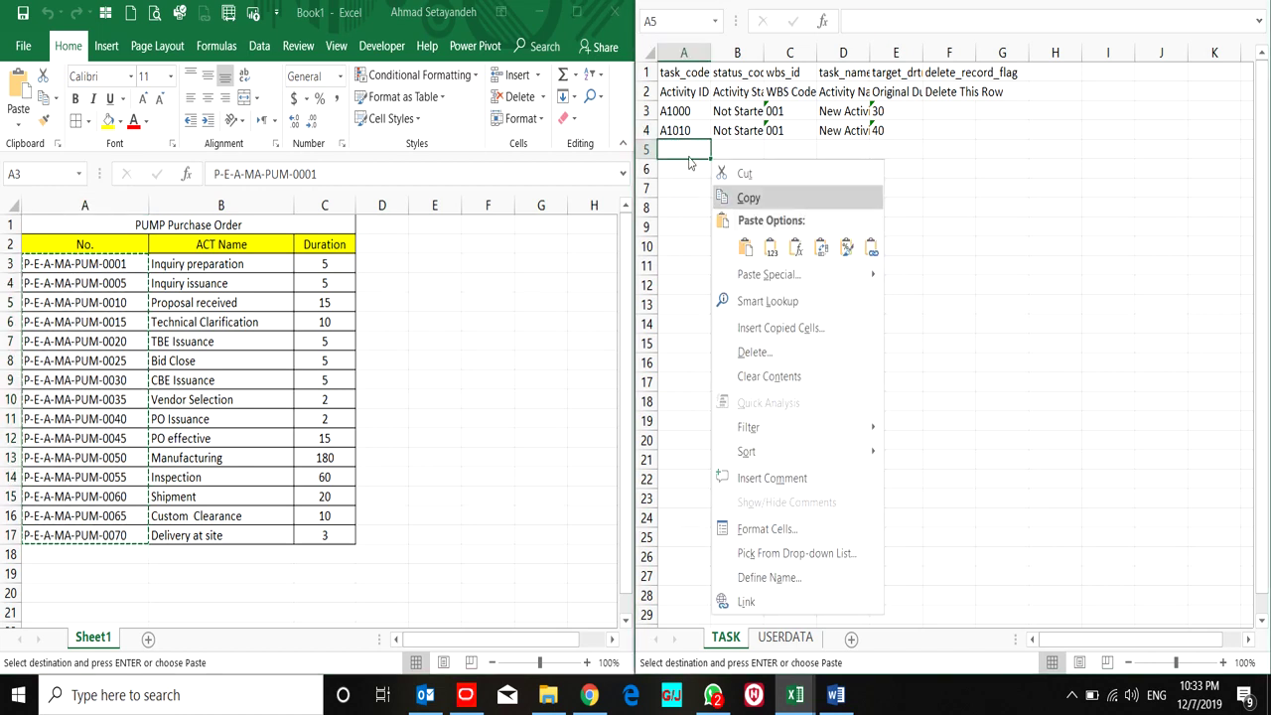
left_click(771, 248)
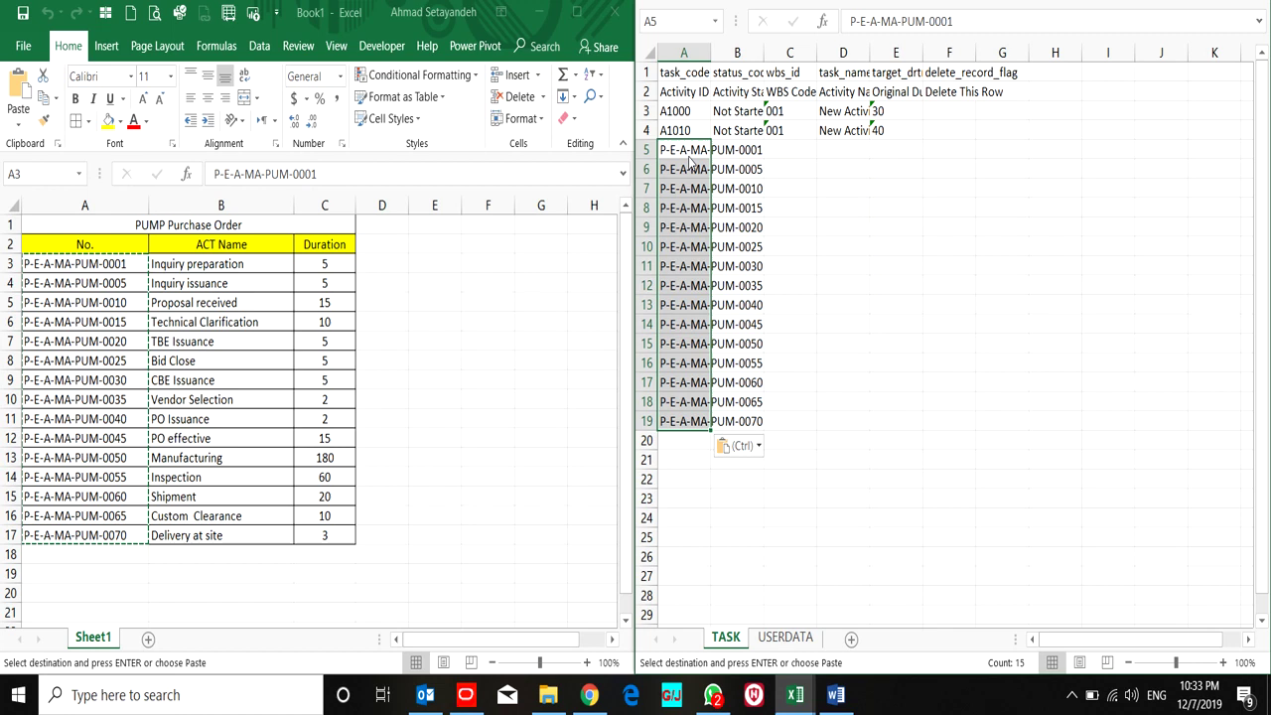
left_click(711, 59)
double_click(710, 59)
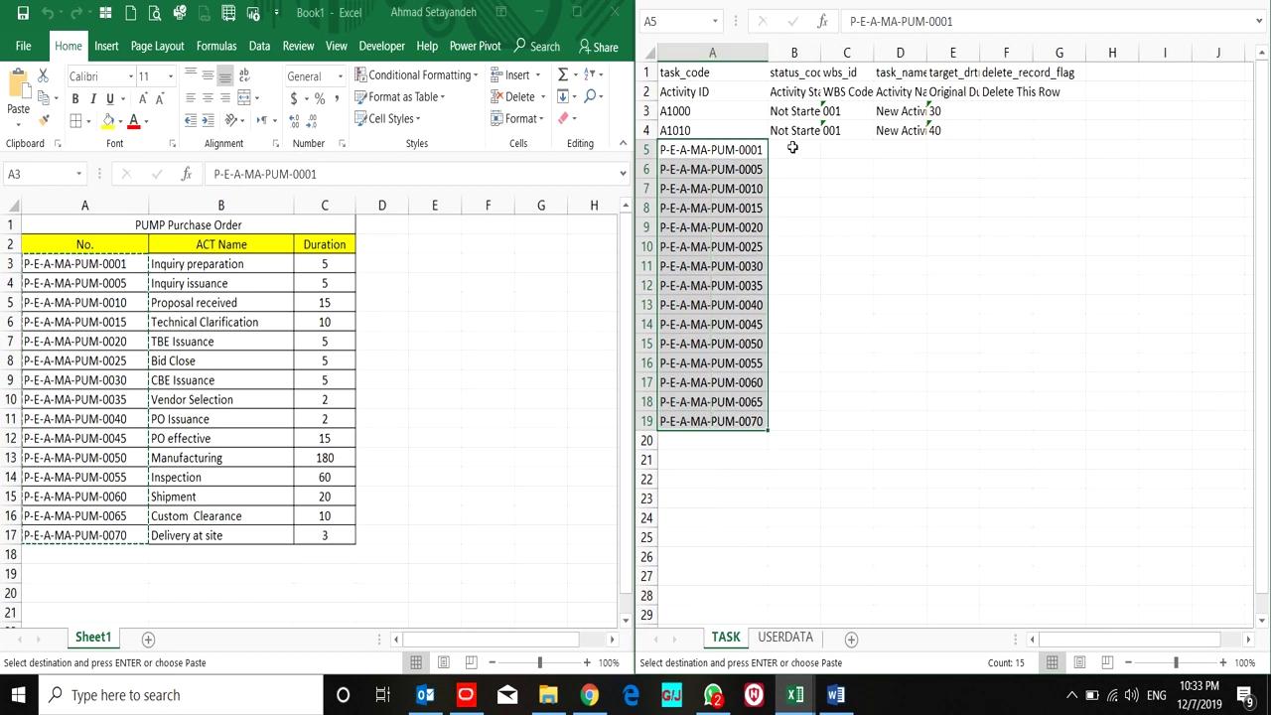
Copy the Not Started status from B4 and paste it into B5:B19.
key("Up")
key("Right")
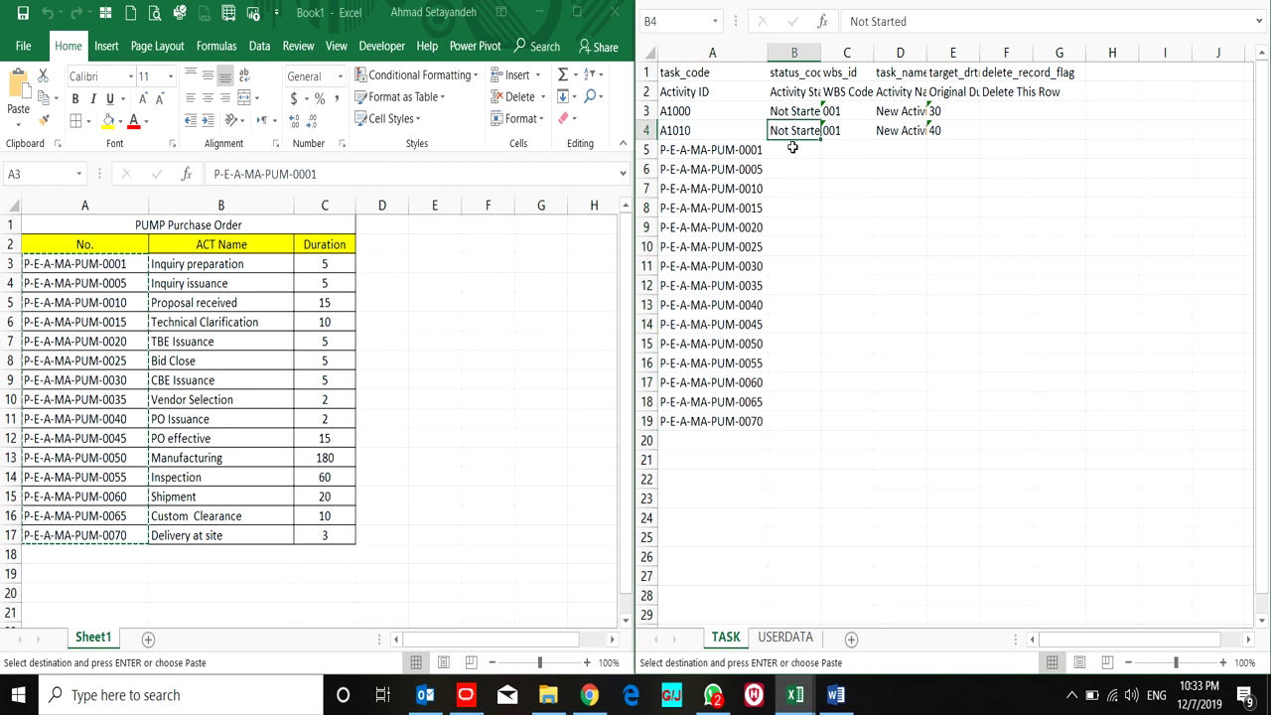
key("Up")
key("Up")
key("Up")
key("Down")
key("Down")
key("Down")
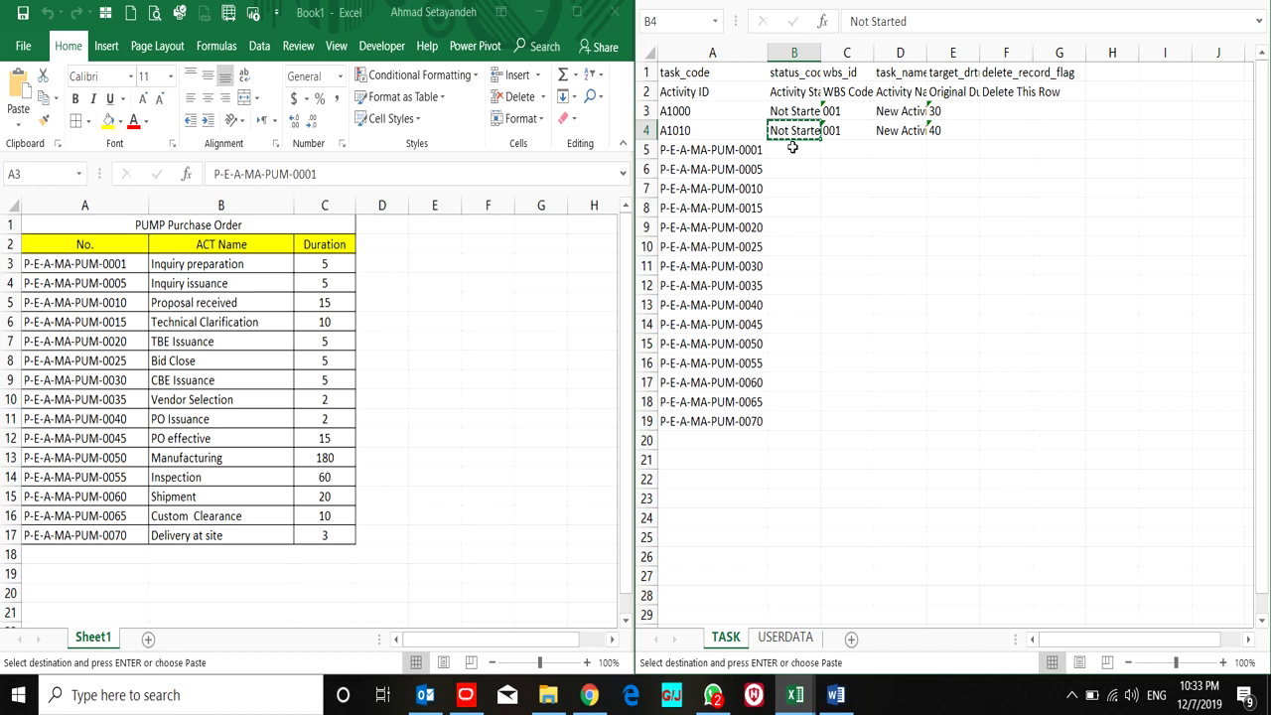
key("Down")
key("shift+Down")
key("shift+Down")
key("shift+Down")
key("shift+Down")
key("shift+Down")
key("shift+Down")
key("shift+Down")
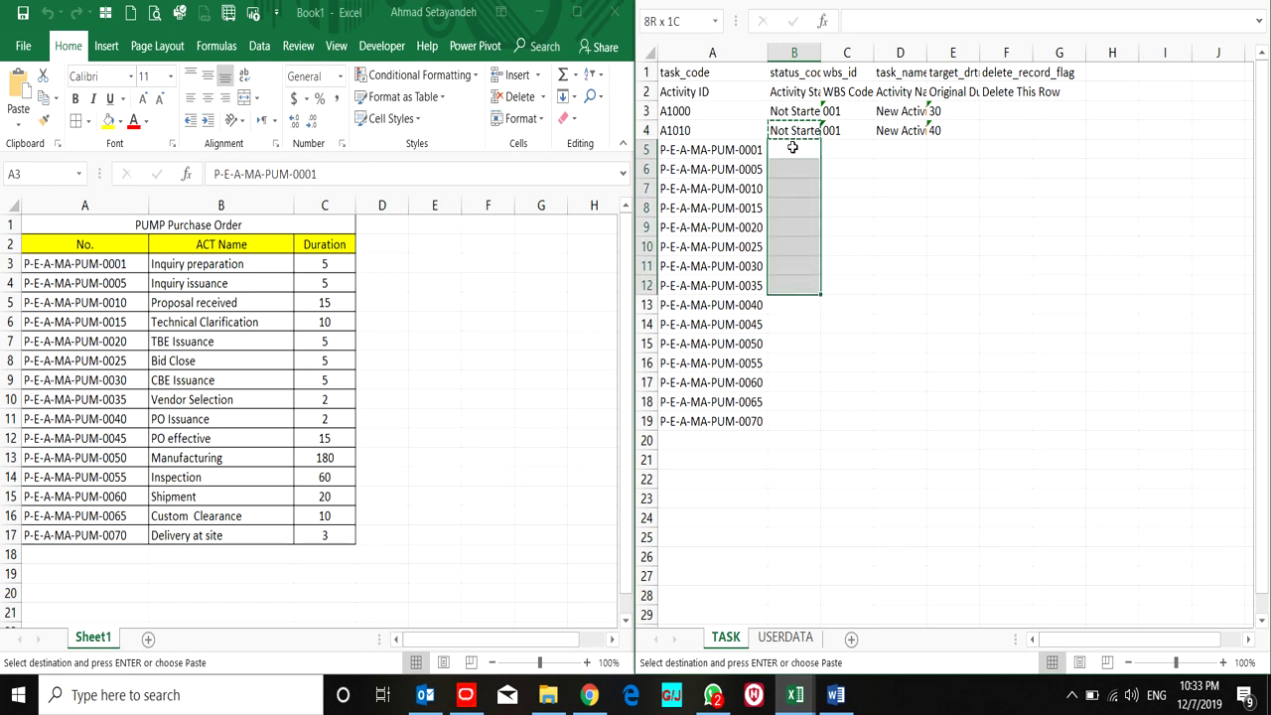
key("shift+Down")
key("shift+Down")
key("shift+Down")
key("shift+Down")
key("shift+Down")
key("shift+Down")
key("shift+Down")
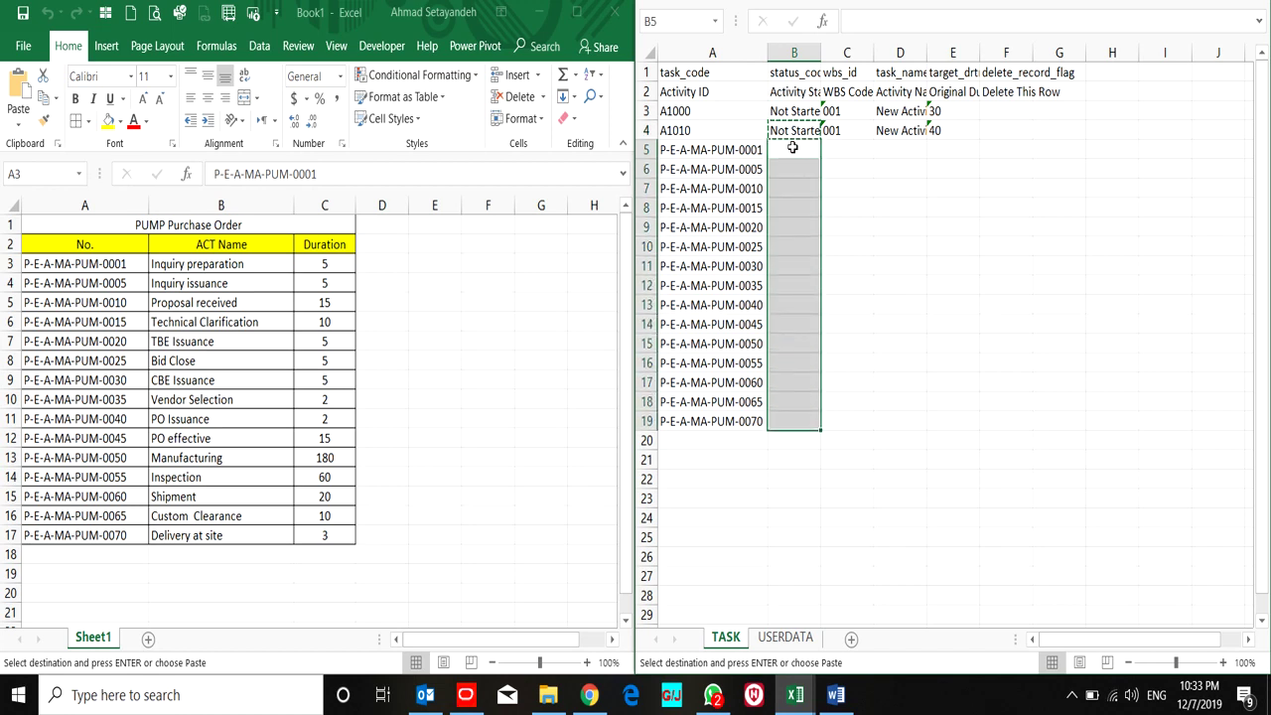
key("ctrl+v")
left_click(794, 147)
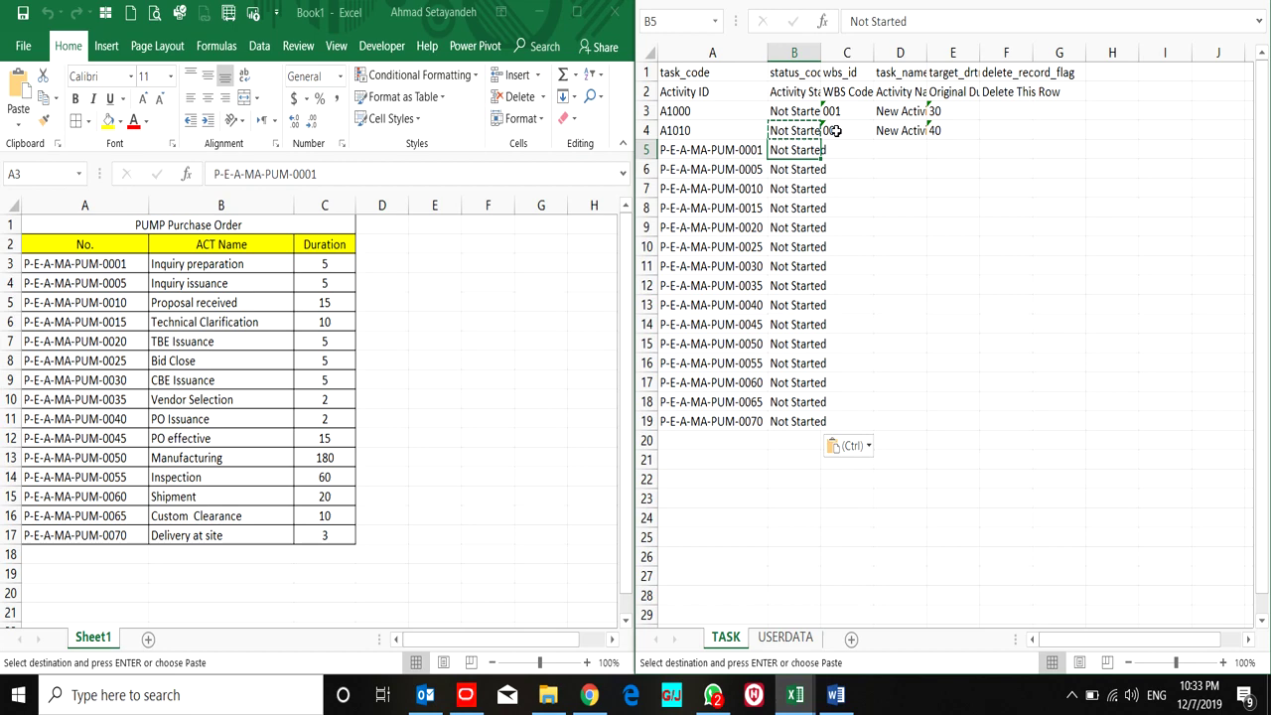
Fill WBS code 001 from C4 down into C5:C19.
left_click(836, 130)
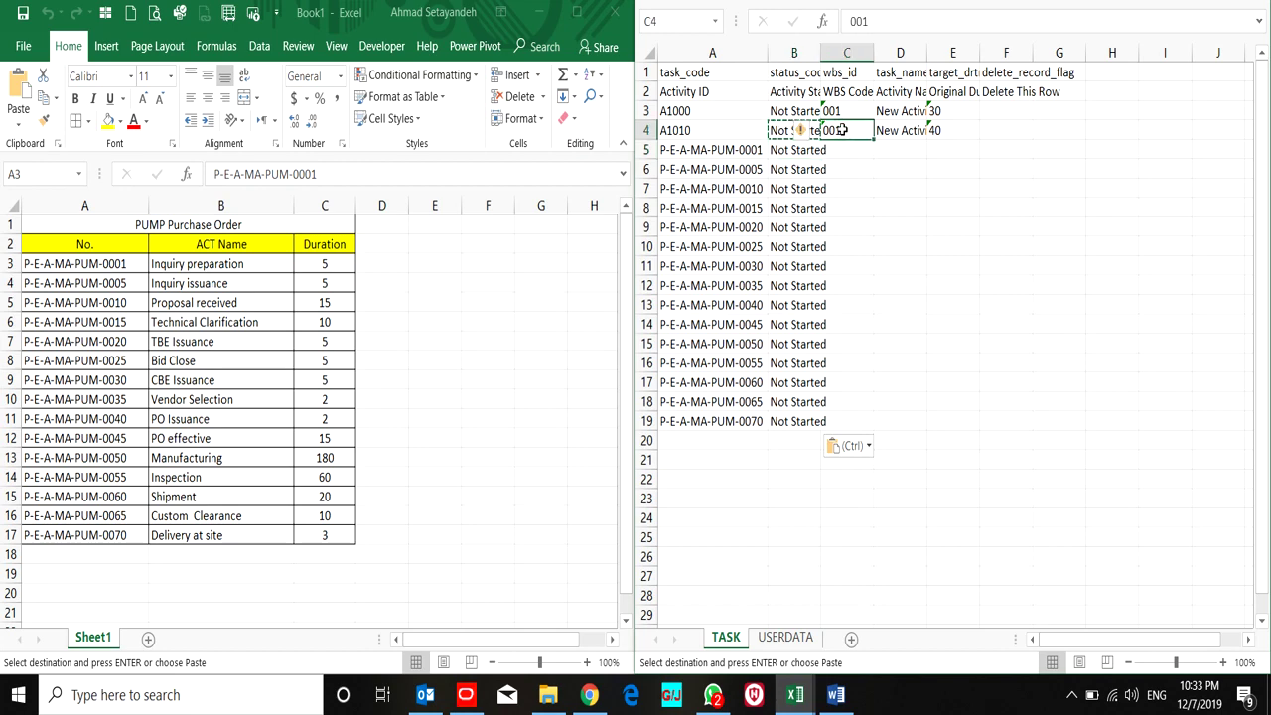
key("ctrl+c")
key("shift+Down")
key("shift+Down")
key("shift+Down")
key("shift+Down")
key("shift+Down")
key("shift+Down")
key("shift+Down")
key("shift+Down")
key("shift+Down")
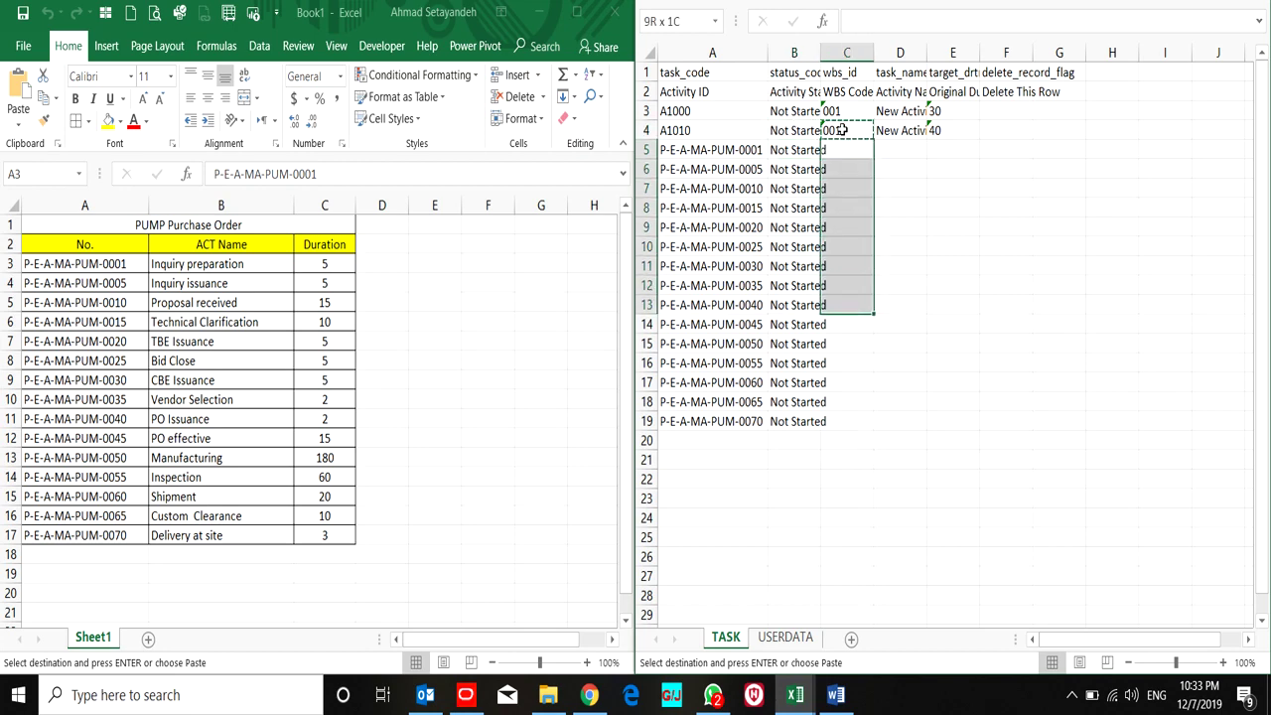
key("shift+Down")
key("shift+Down")
key("shift+Down")
key("shift+Down")
key("shift+Down")
key("shift+Down")
key("ctrl+v")
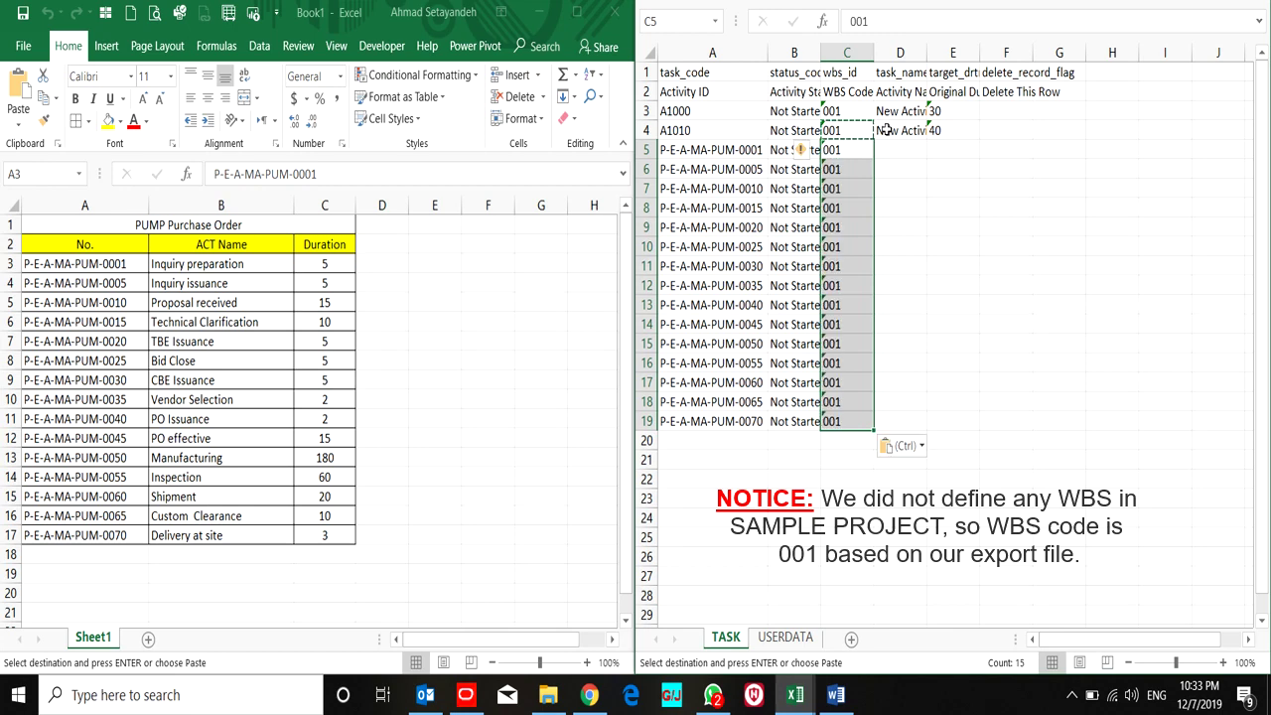
Copy the 15 activity names and paste them as values into task_name starting D5.
left_click(256, 260)
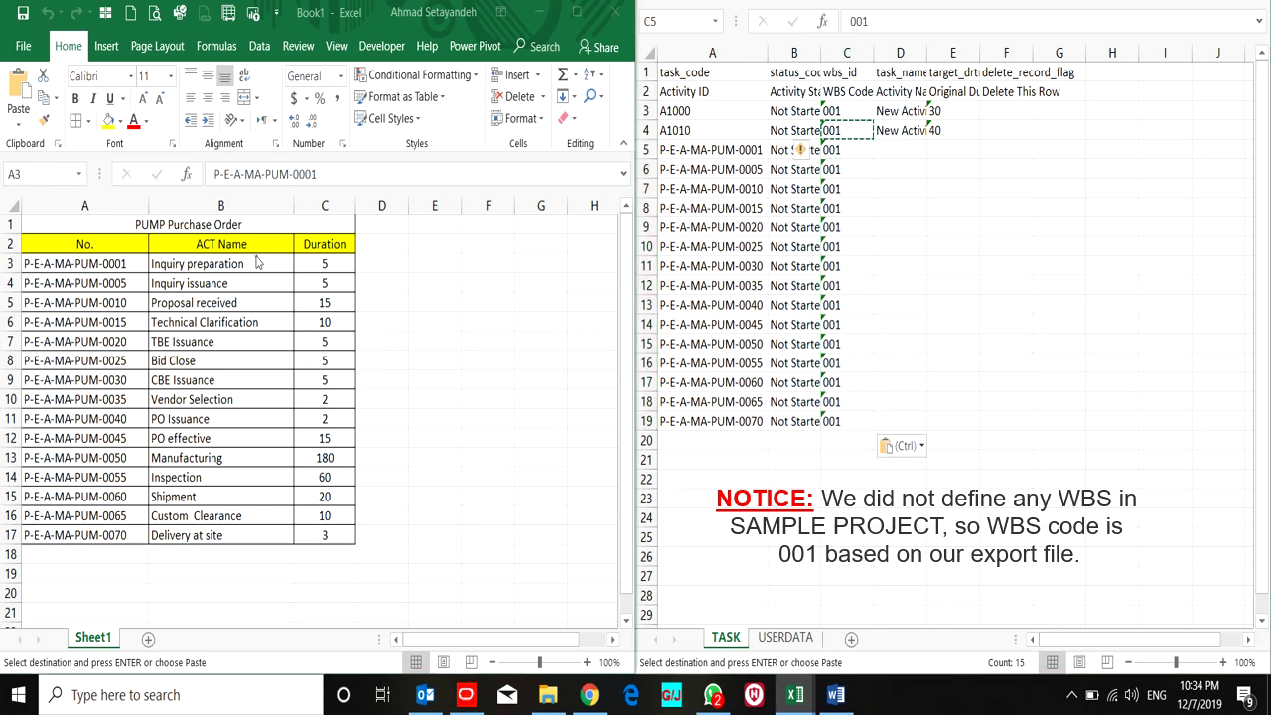
left_click(244, 263)
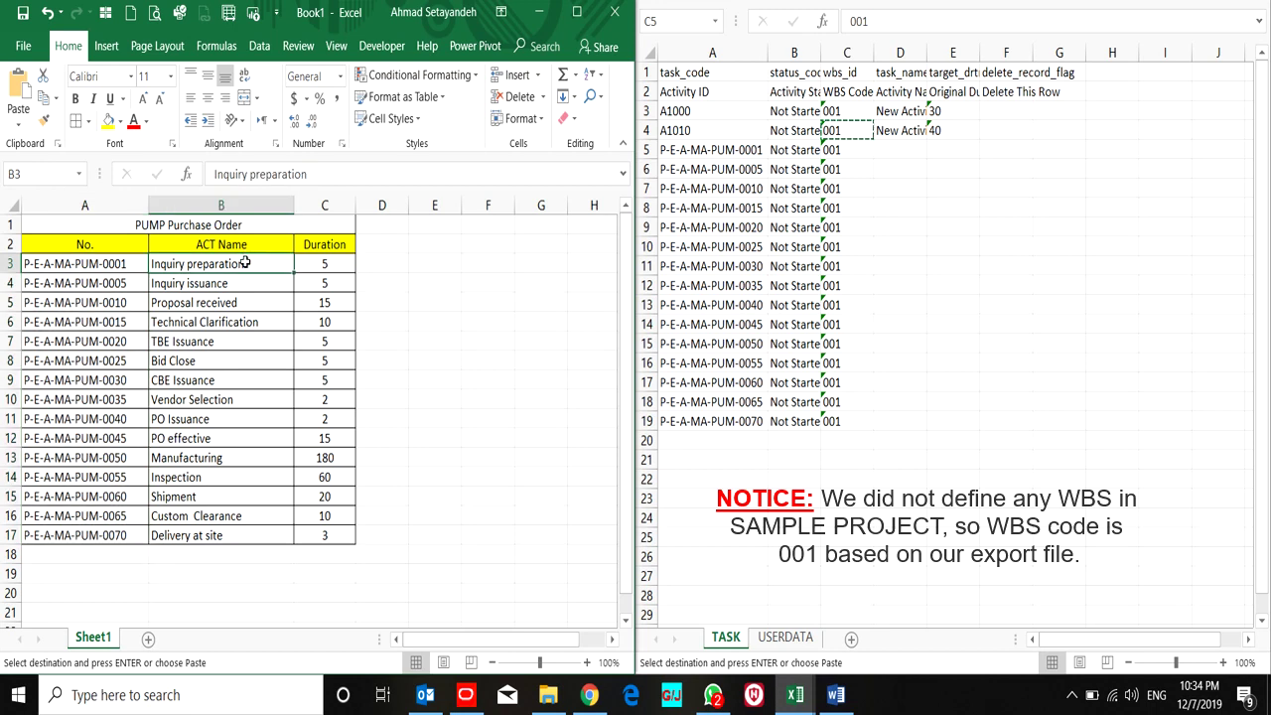
key("ctrl+shift+Down")
key("ctrl+c")
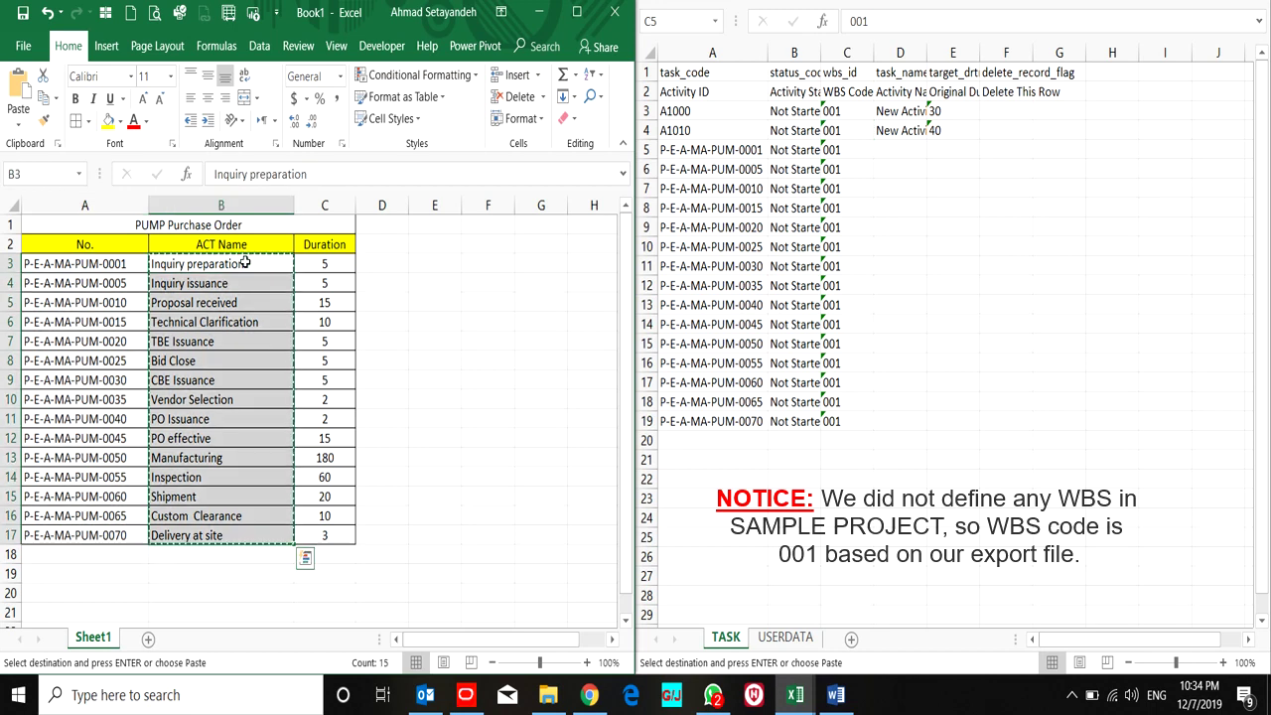
left_click(900, 151)
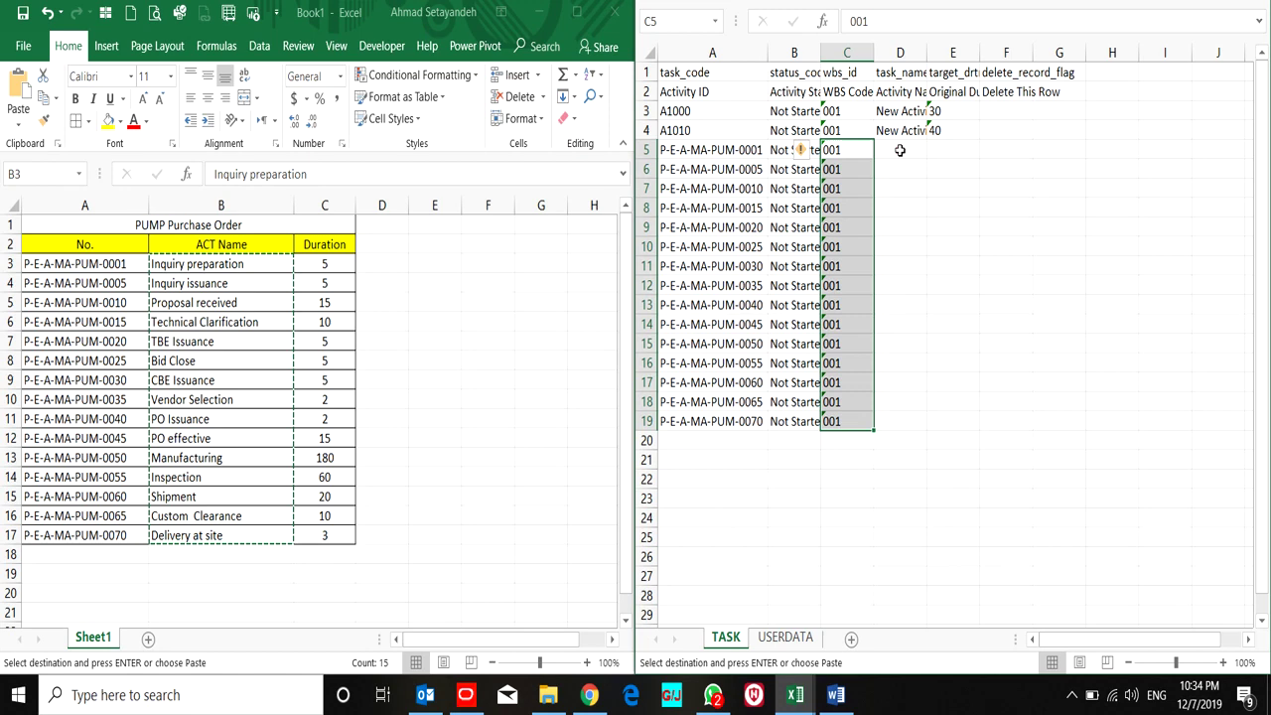
right_click(899, 150)
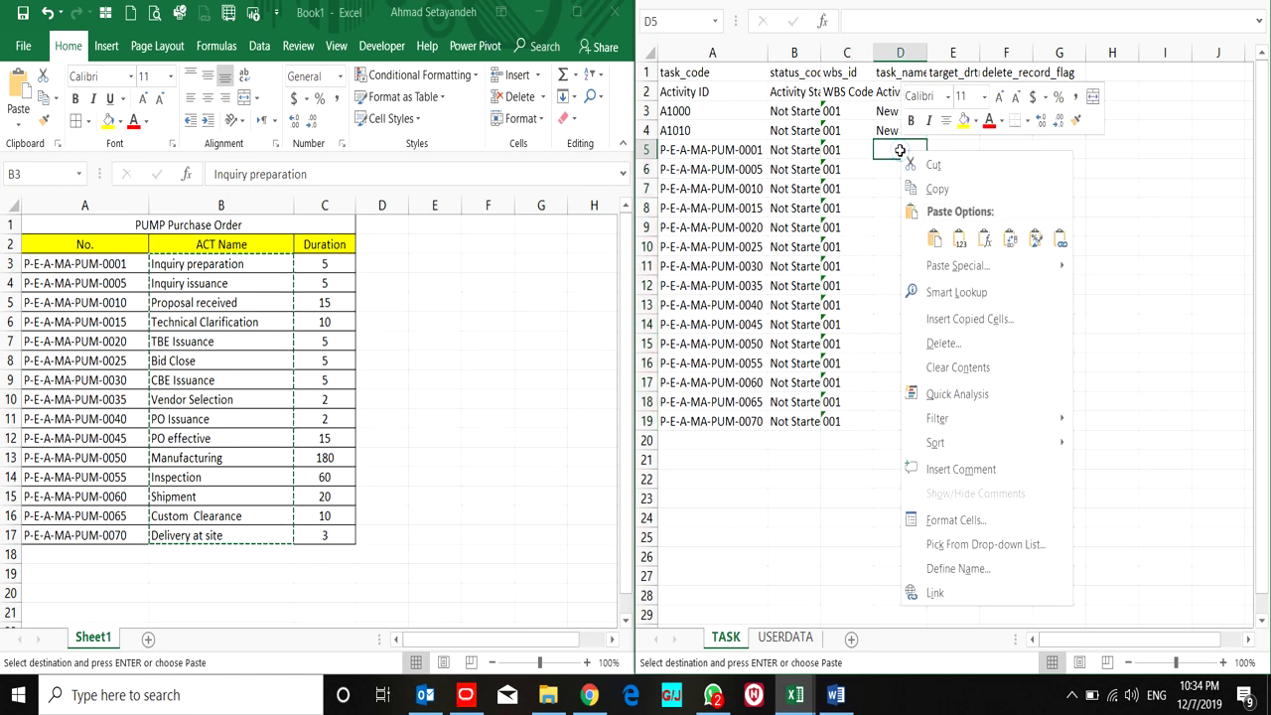
left_click(960, 239)
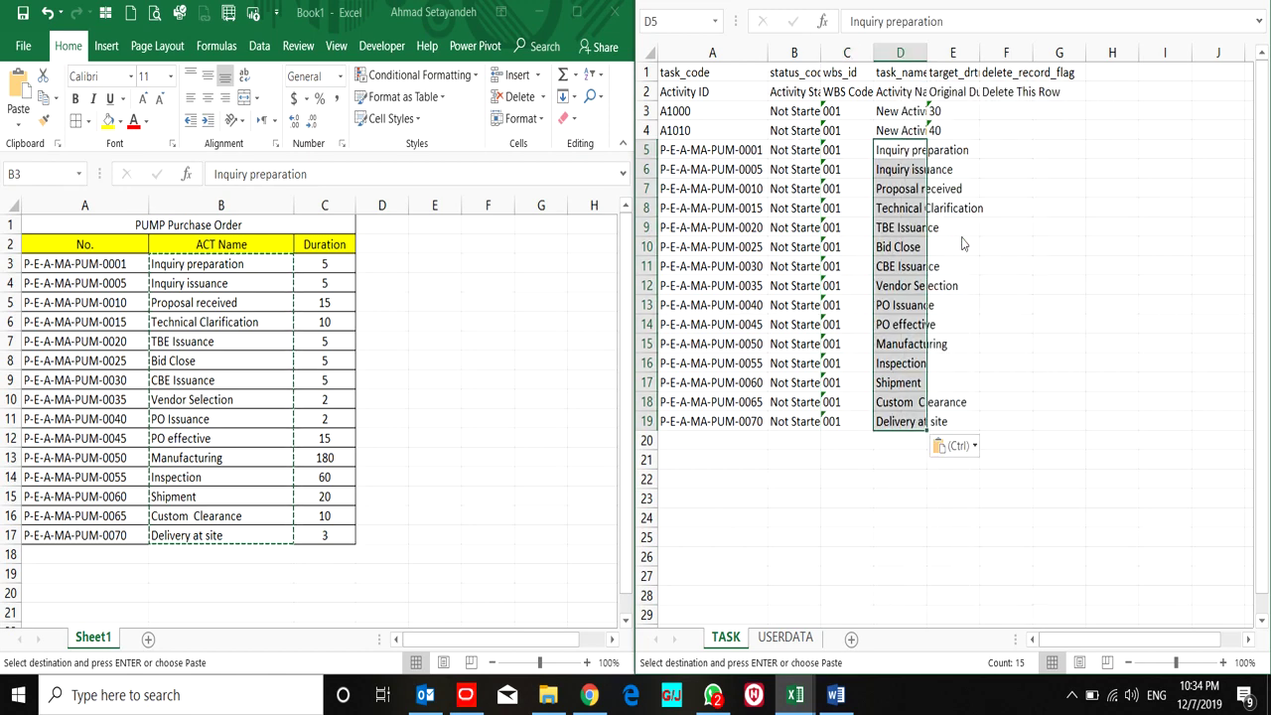
Copy the 15 durations and paste them as values into the duration column from E5.
left_click(305, 254)
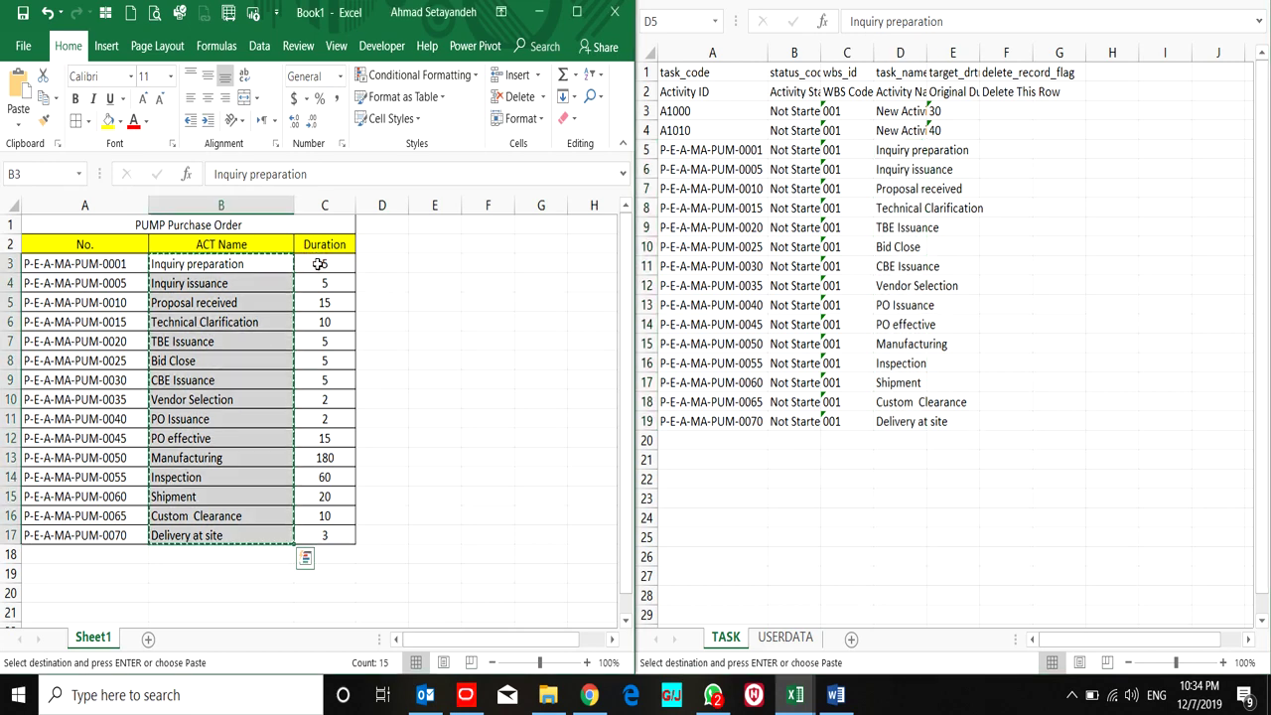
left_click(318, 263)
key("ctrl+shift+Down")
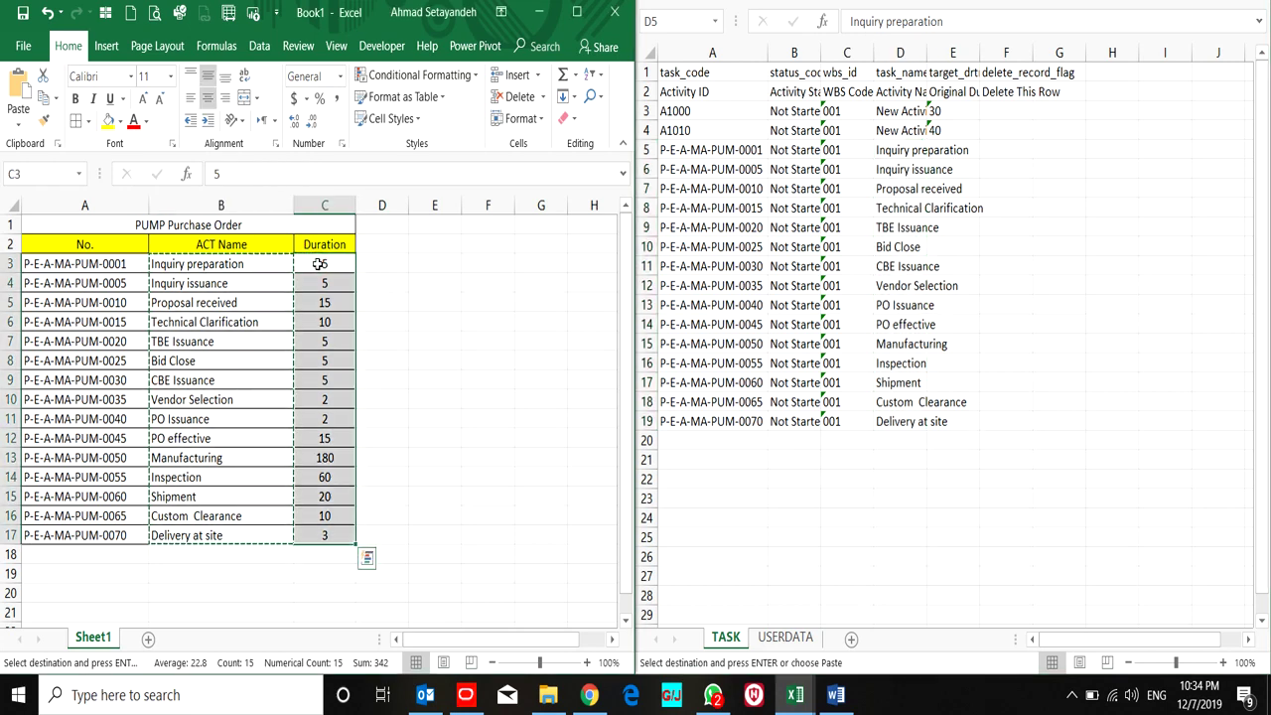
key("ctrl+c")
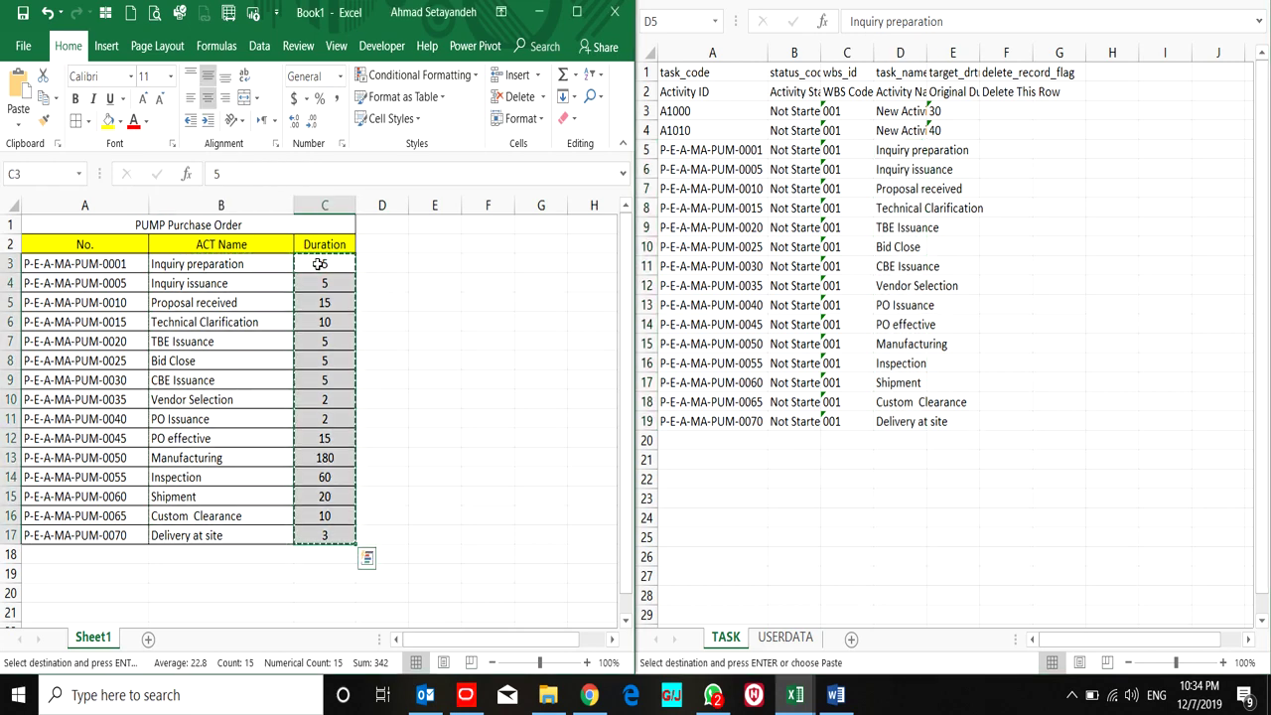
left_click(1009, 117)
left_click(956, 113)
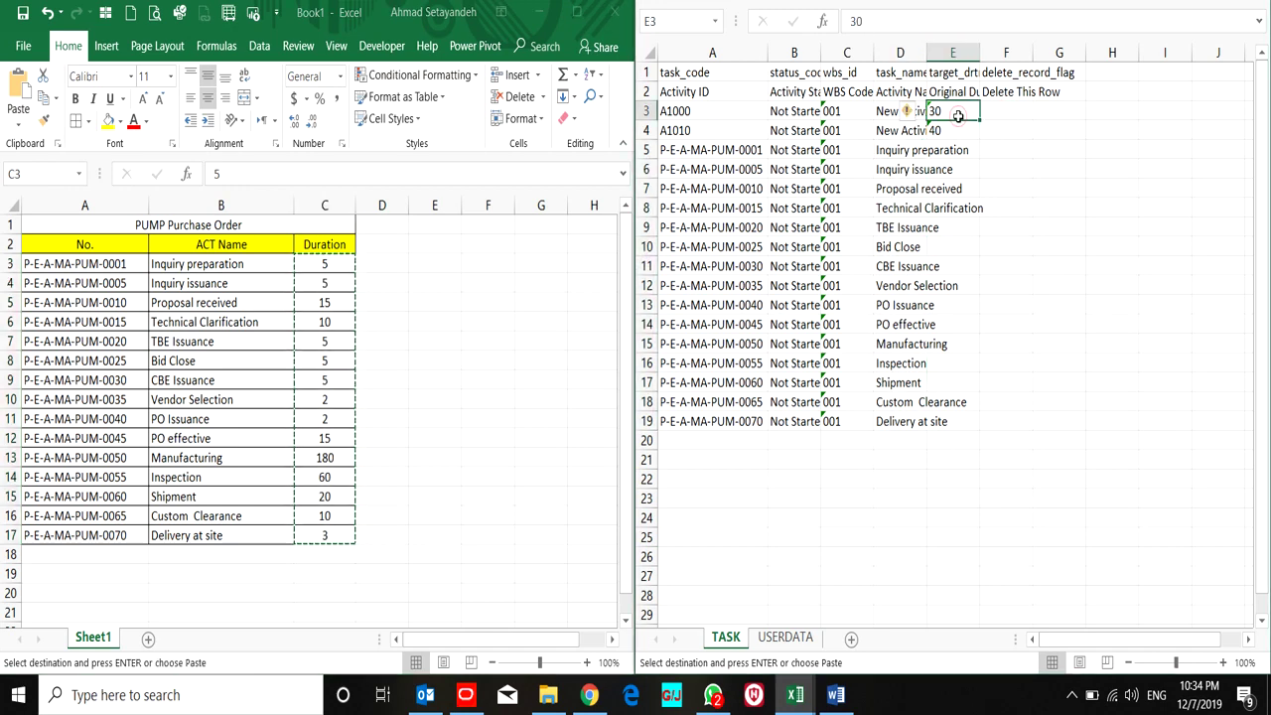
left_click(944, 149)
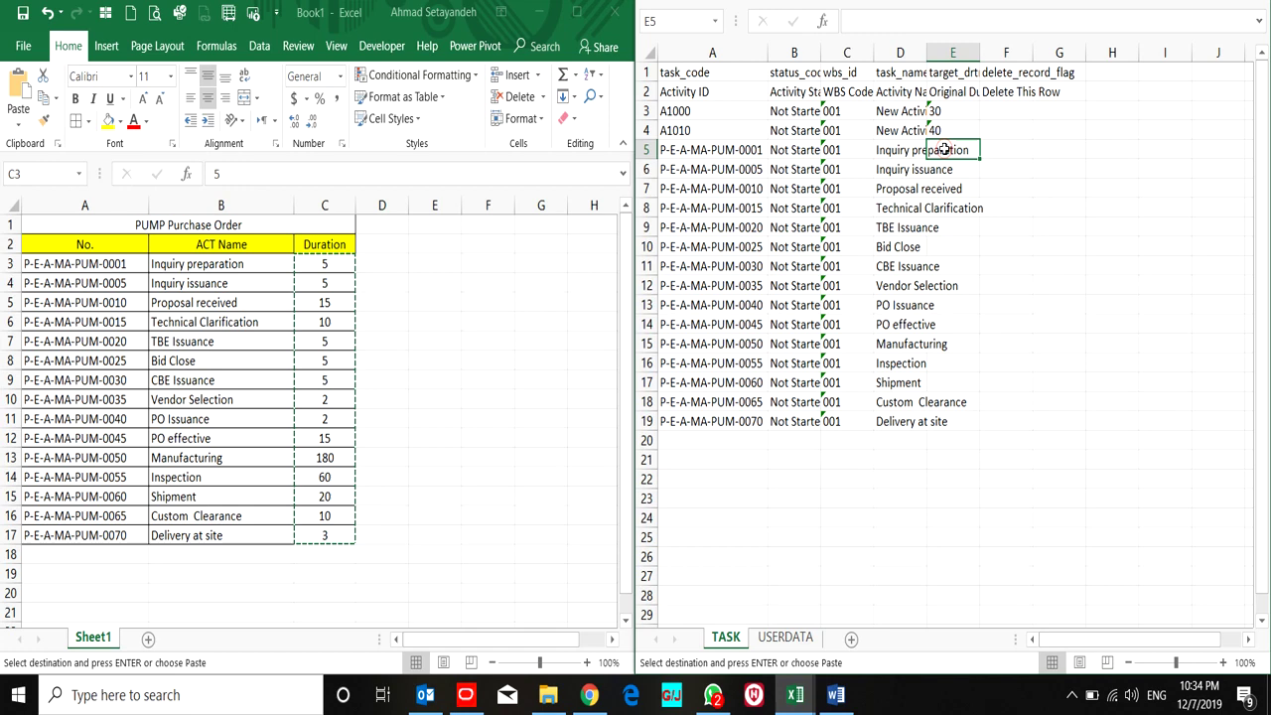
right_click(943, 149)
left_click(1000, 247)
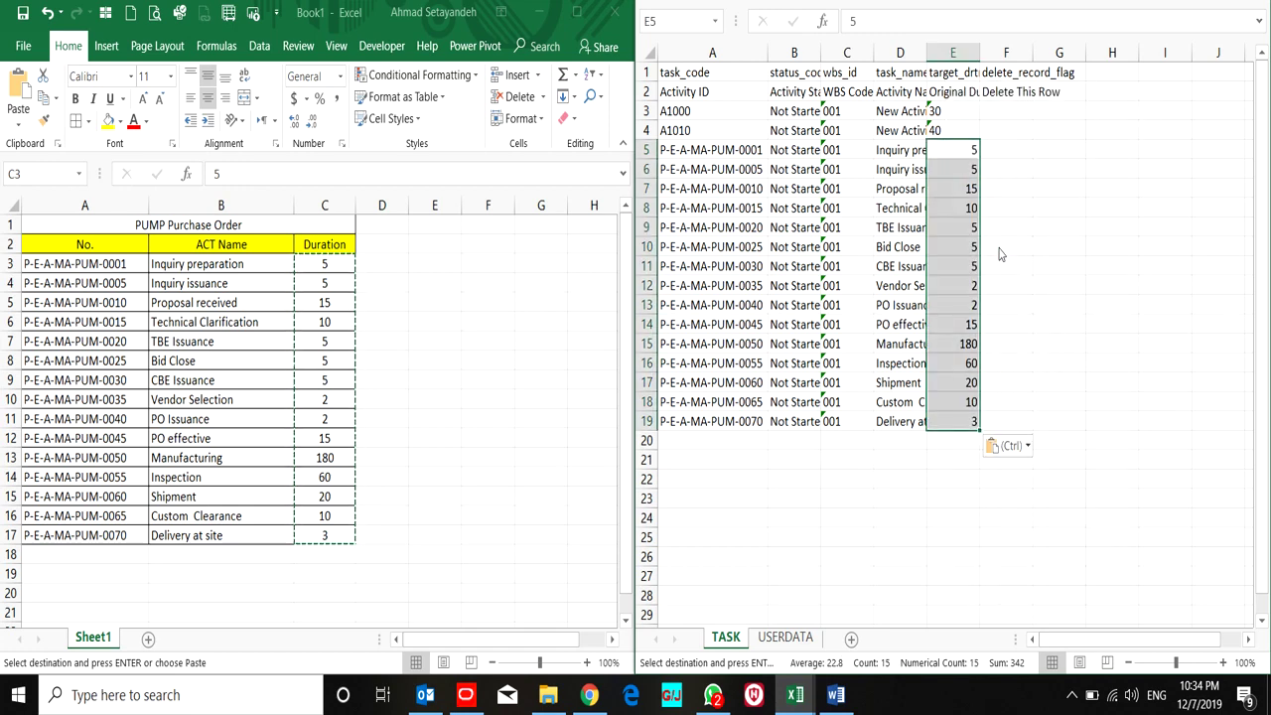
key("Right")
key("Up")
key("Up")
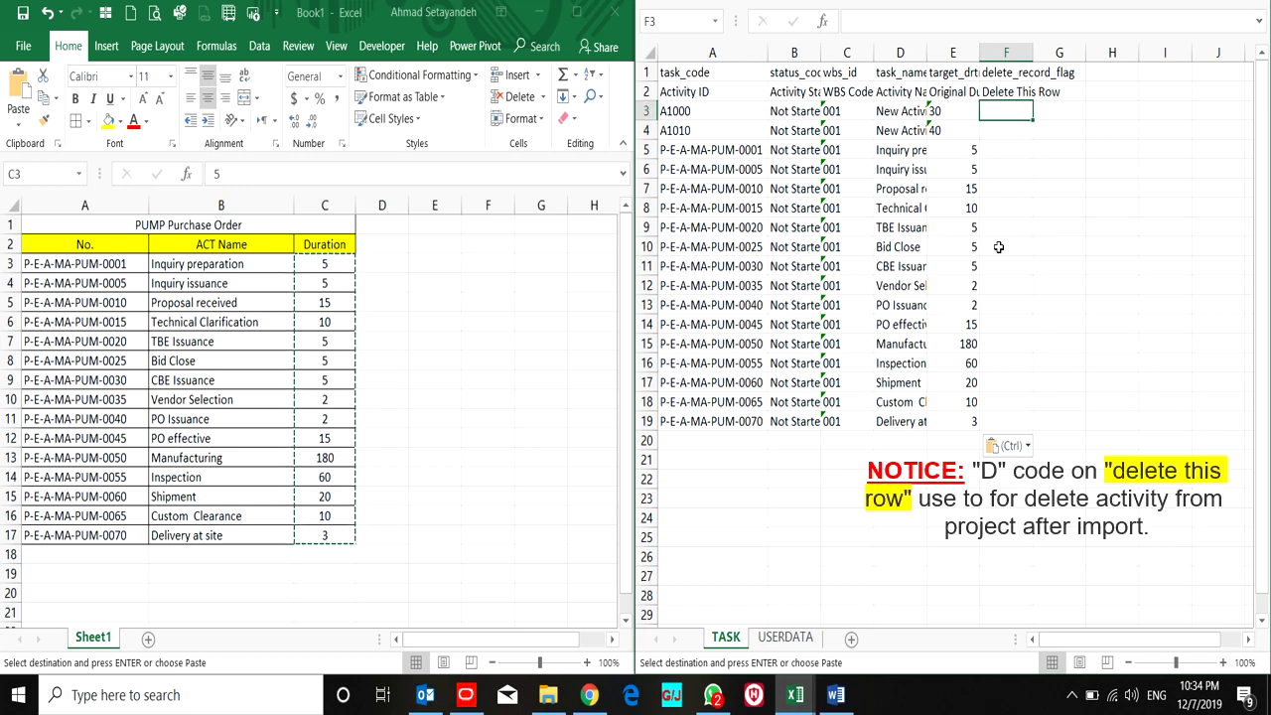
Flag activities A1000 and A1010 for deletion with D in F3 and F4.
type("D")
key("Return")
type("D")
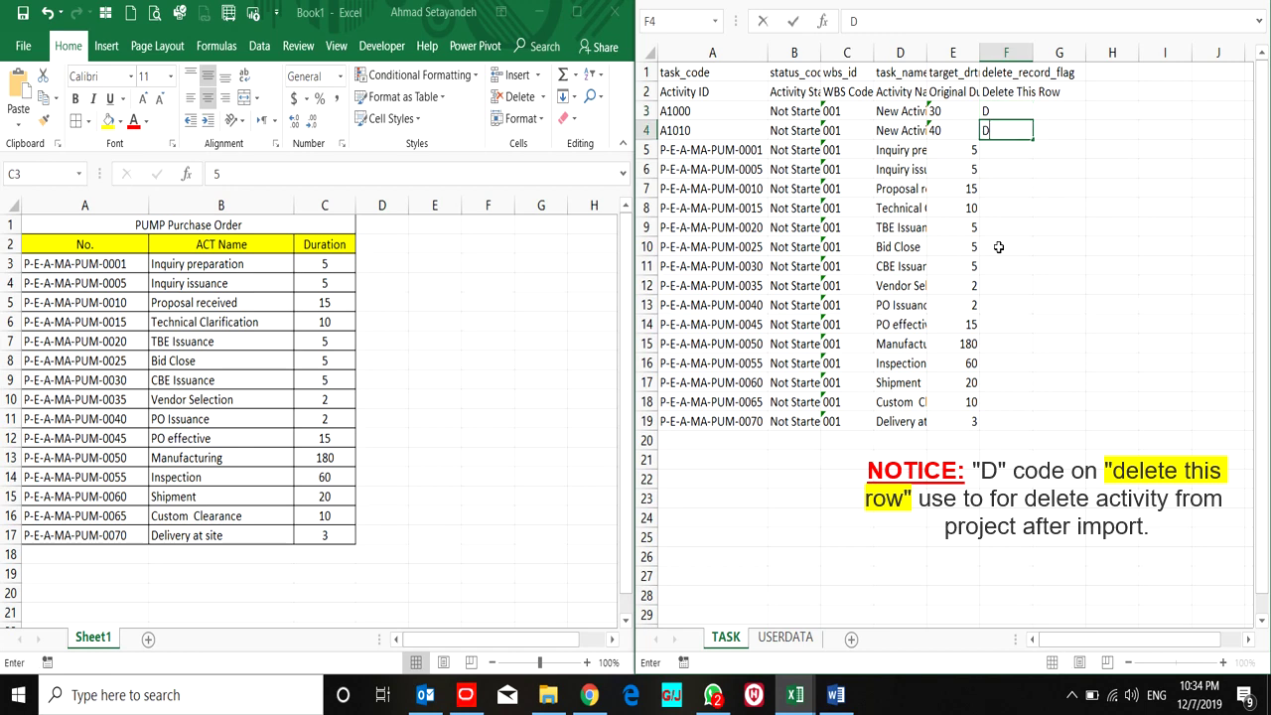
key("Return")
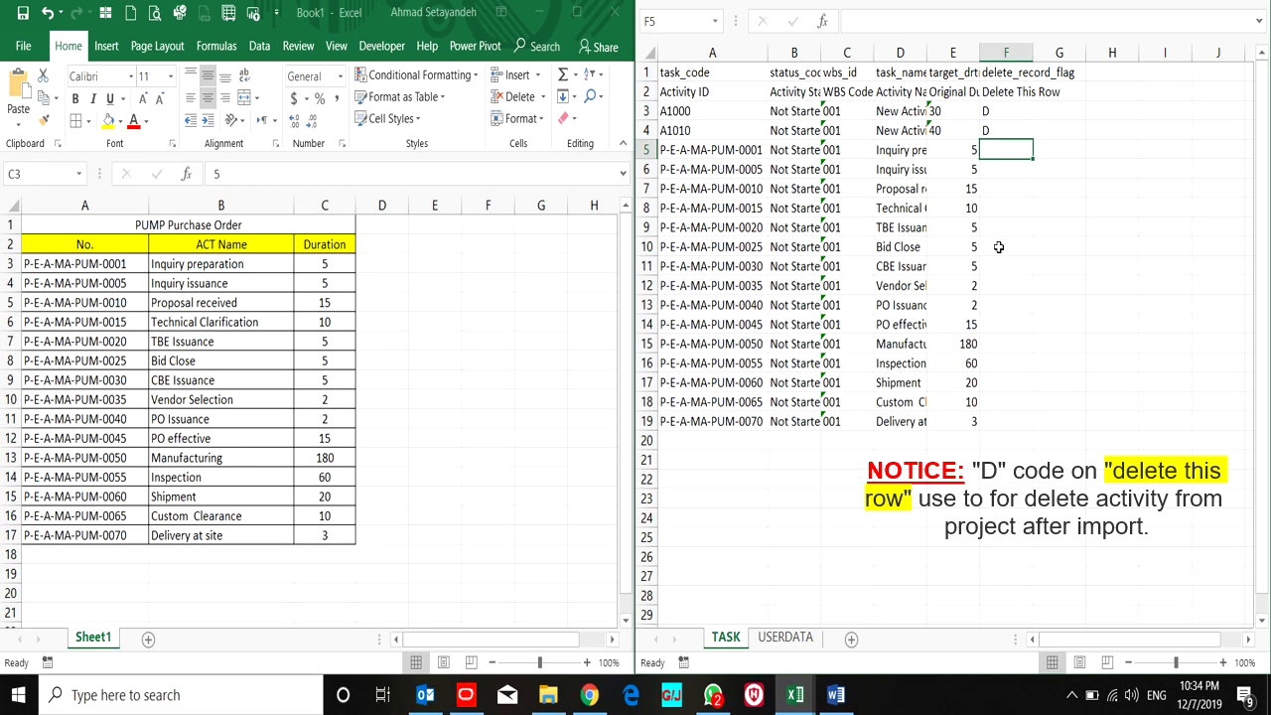
Review the delete_record_flag column and switch over to Primavera P6.
key("Up")
key("Up")
key("Up")
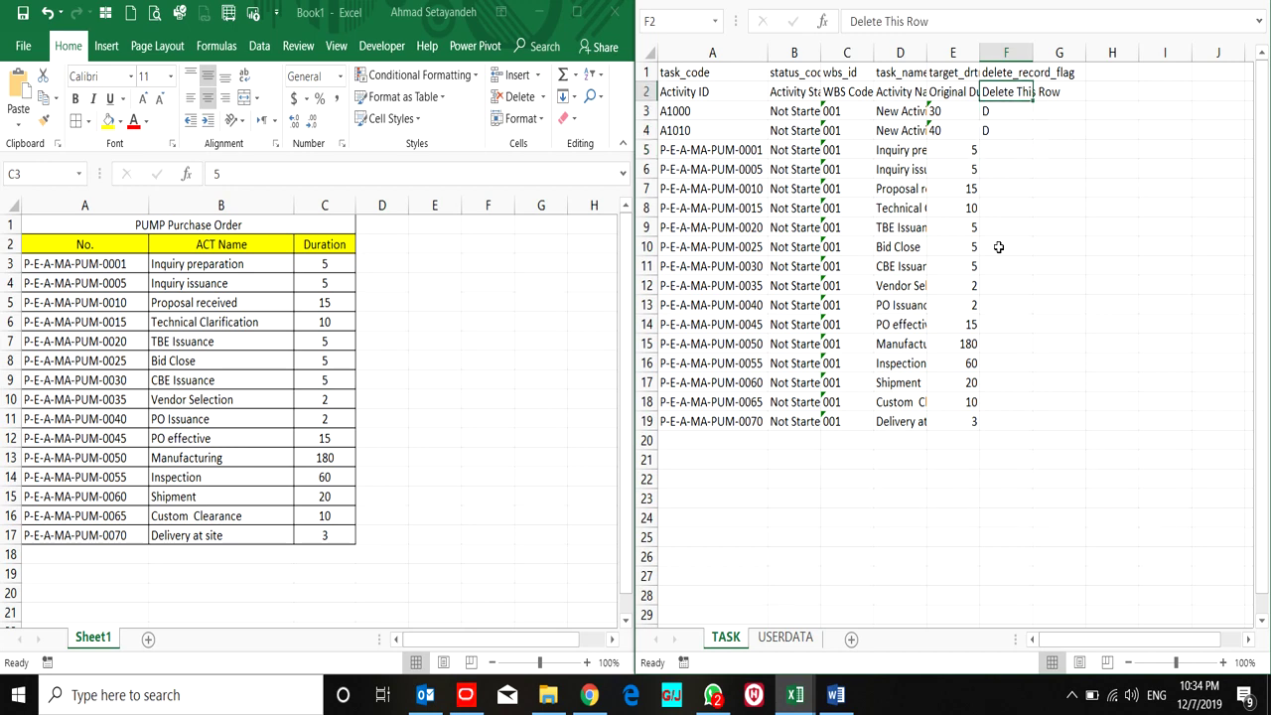
key("shift+Down")
key("shift+Down")
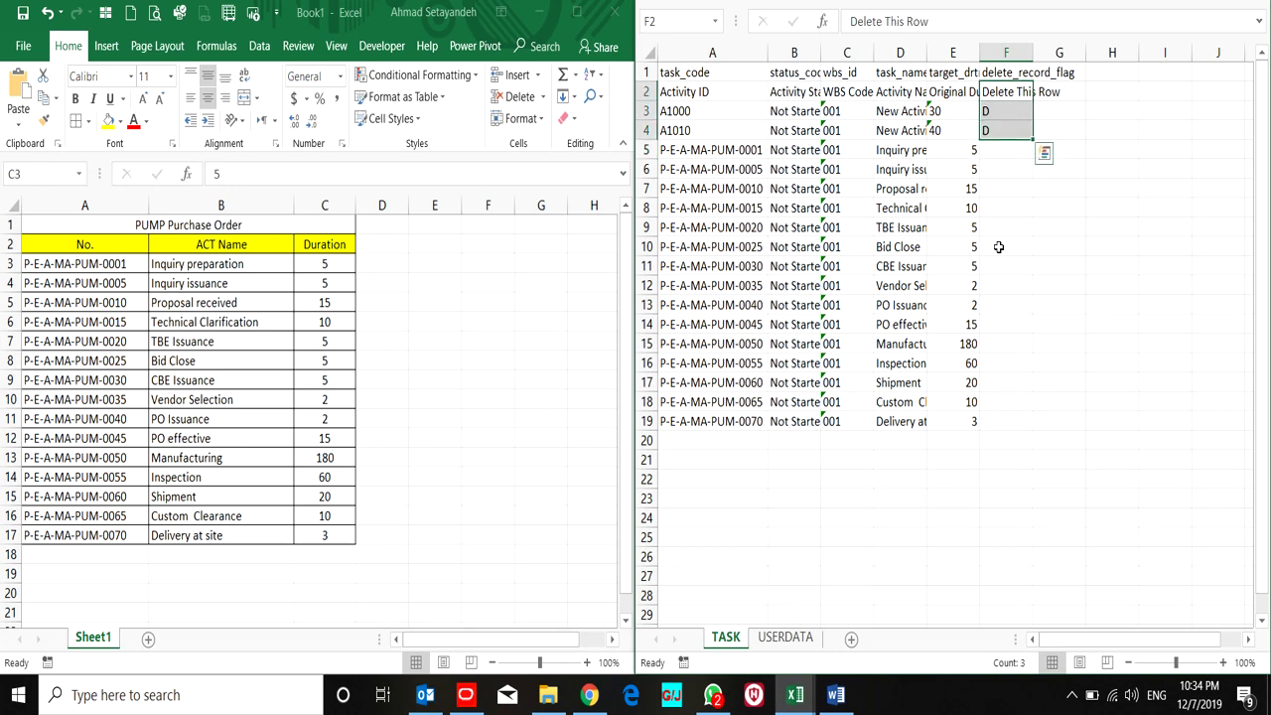
left_click(998, 57)
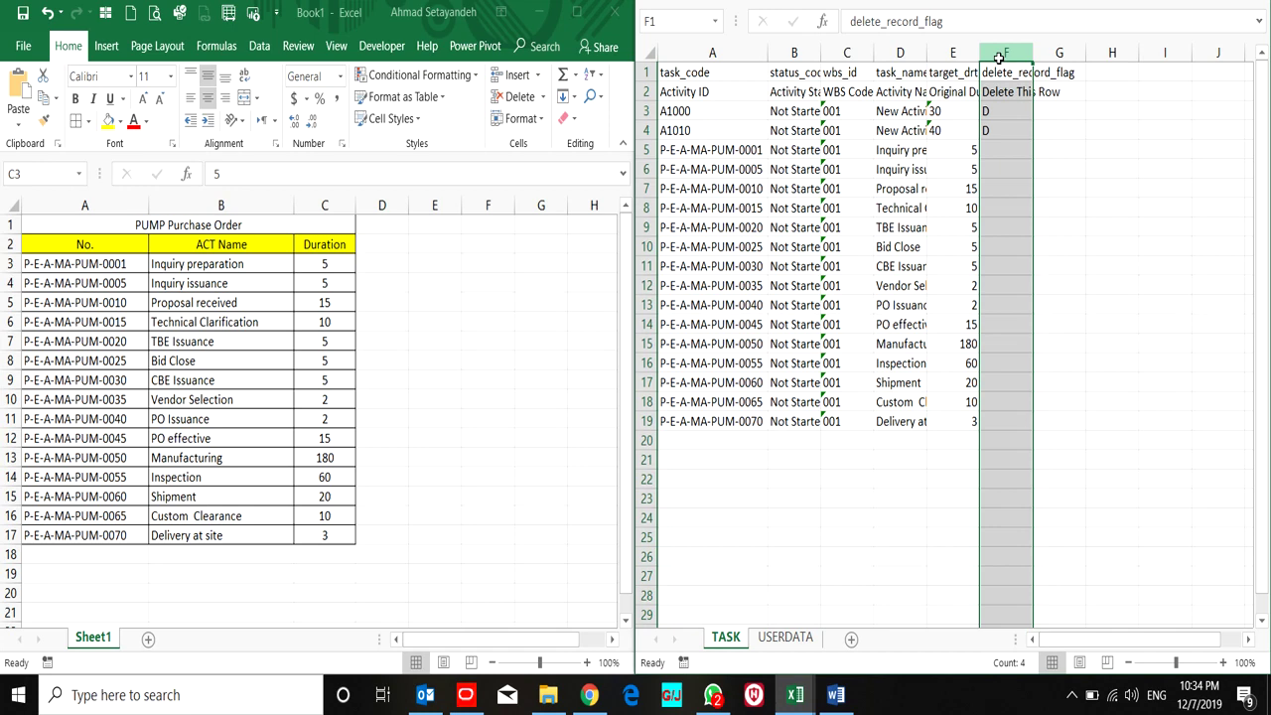
left_click(948, 129)
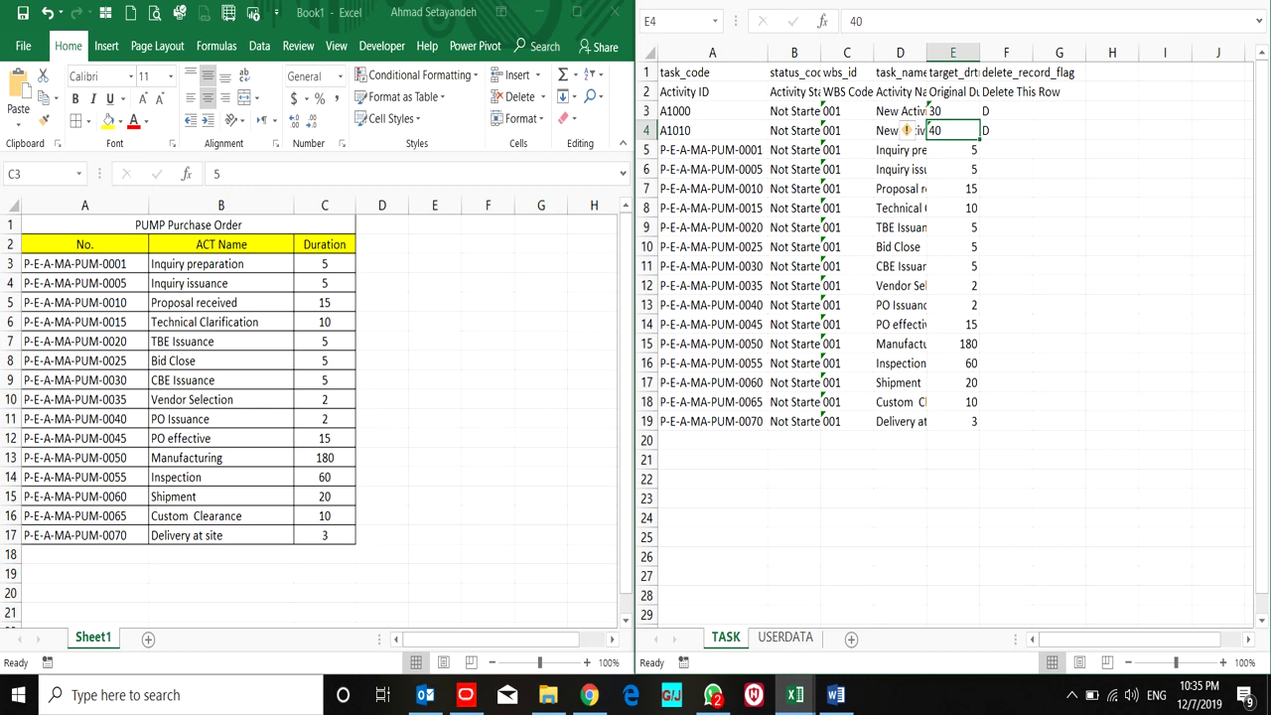
key("ctrl+shift+Down")
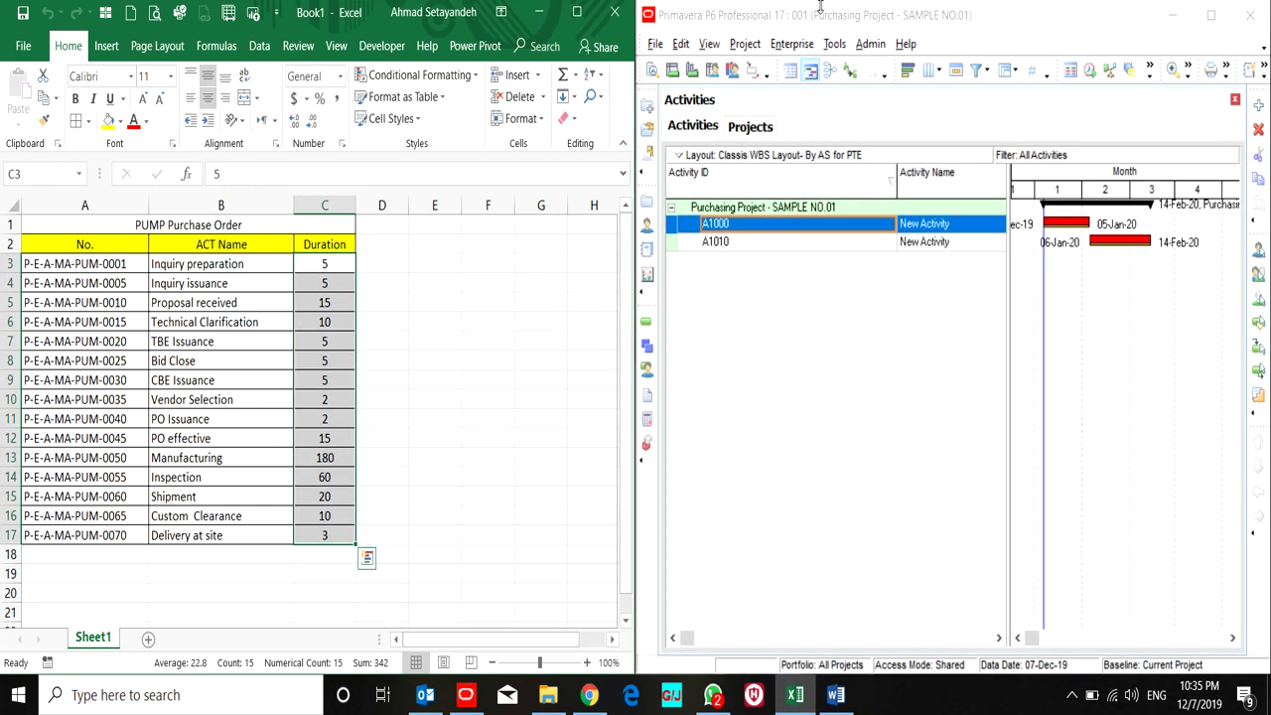
Start a Spreadsheet (XLSX) import from P6's File menu.
left_click(657, 46)
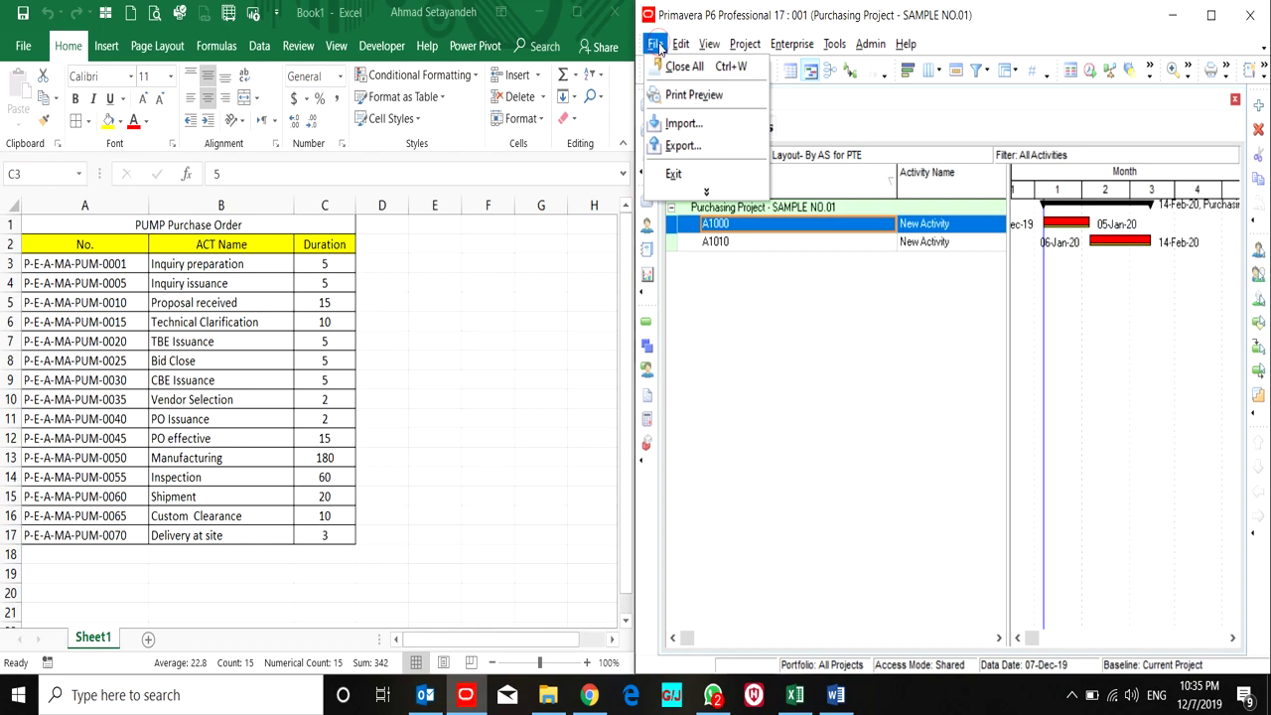
left_click(675, 126)
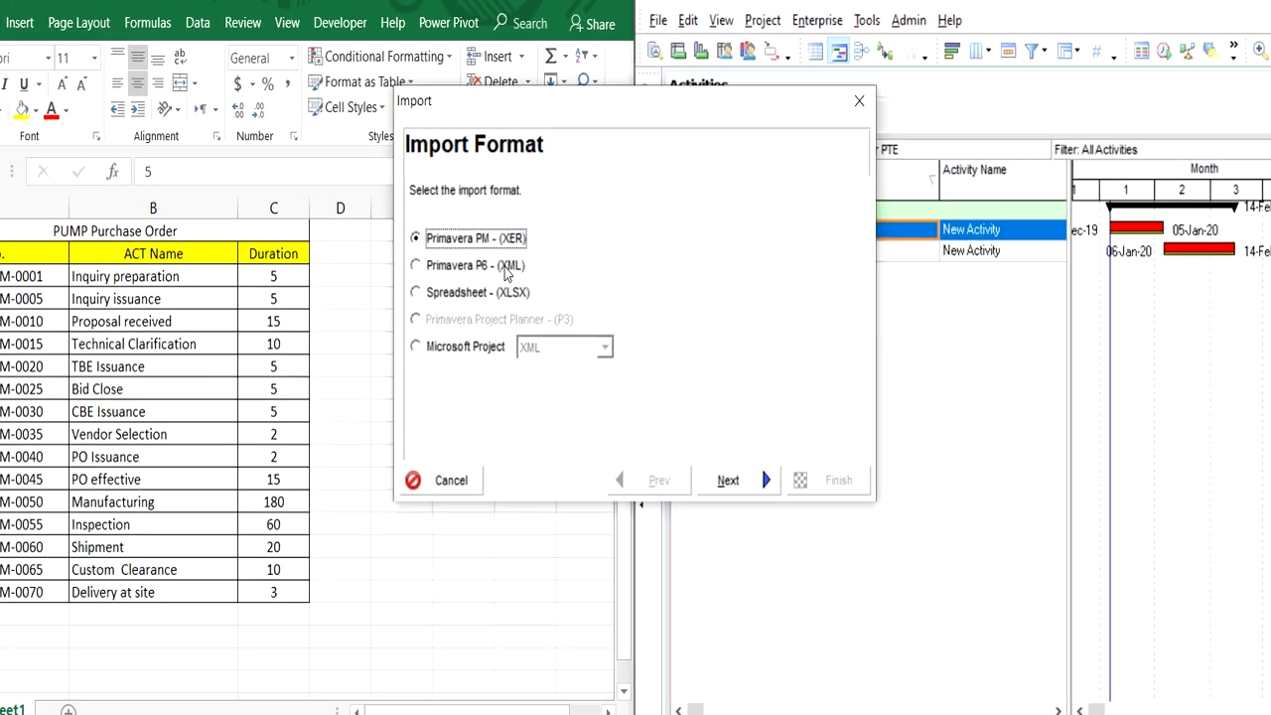
left_click(448, 294)
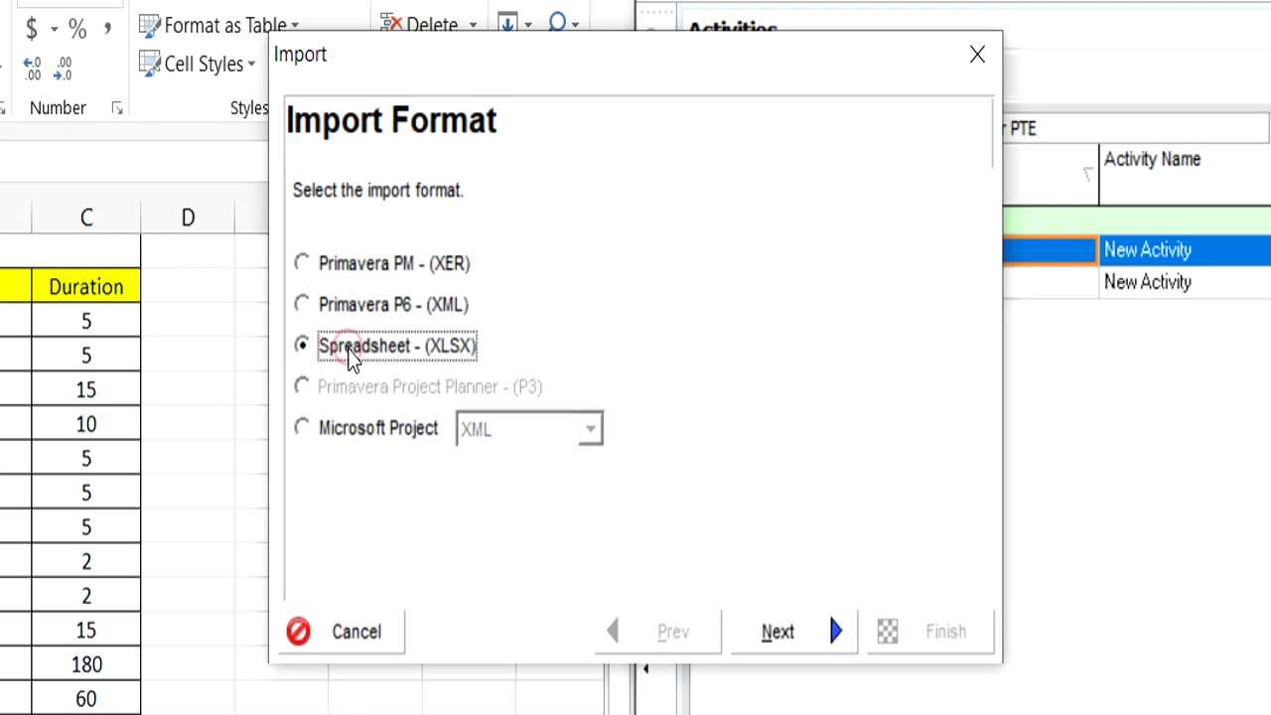
left_click(766, 632)
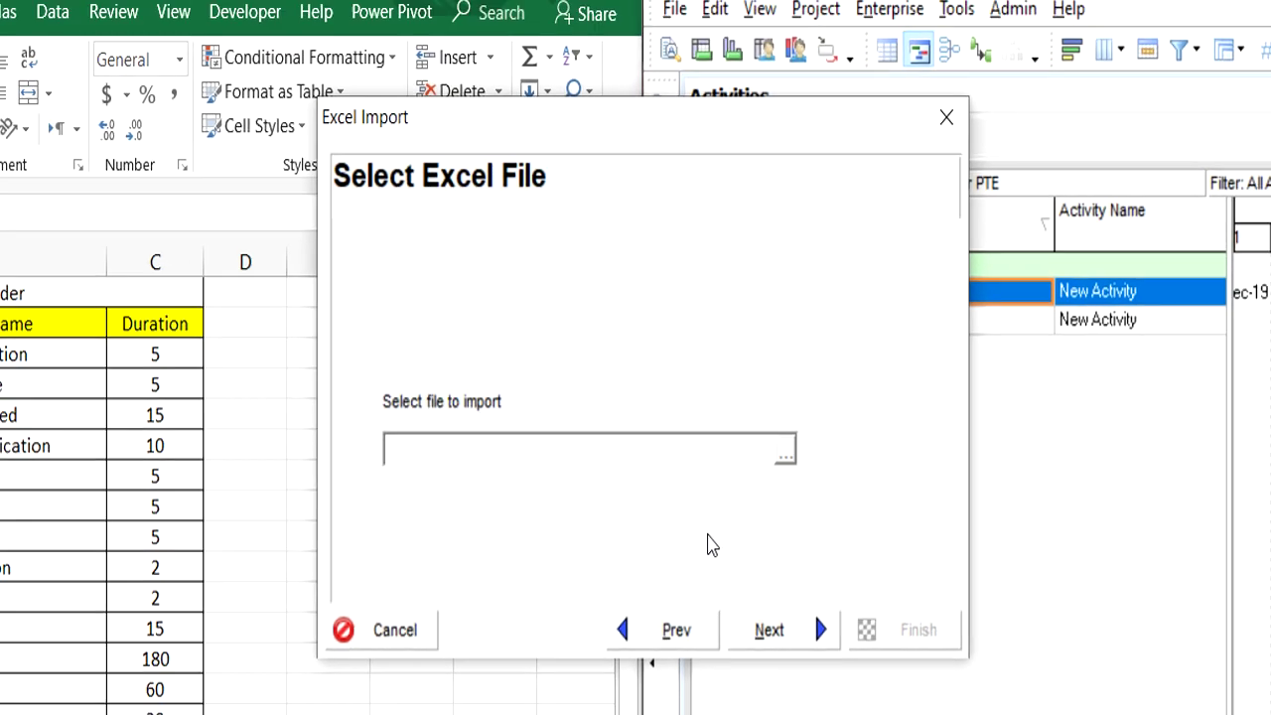
Choose 001-Activities.xlsx on the Desktop as the import file and continue.
left_click(785, 452)
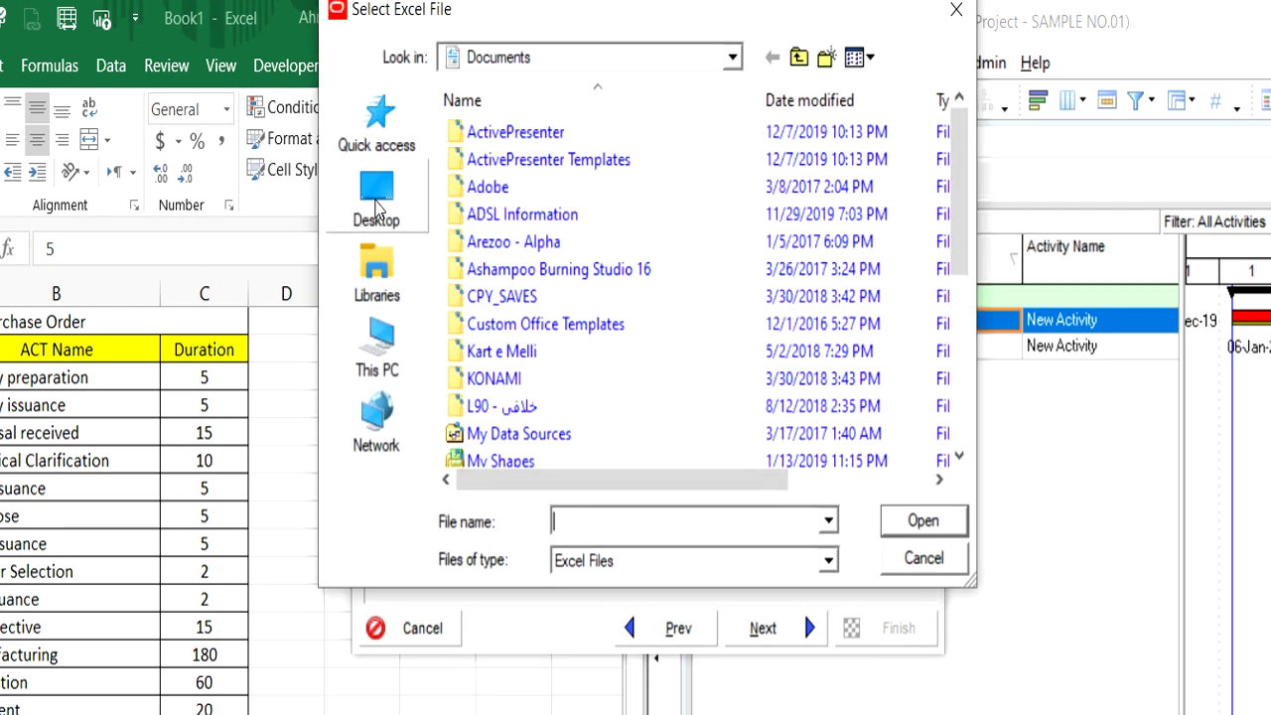
left_click(377, 198)
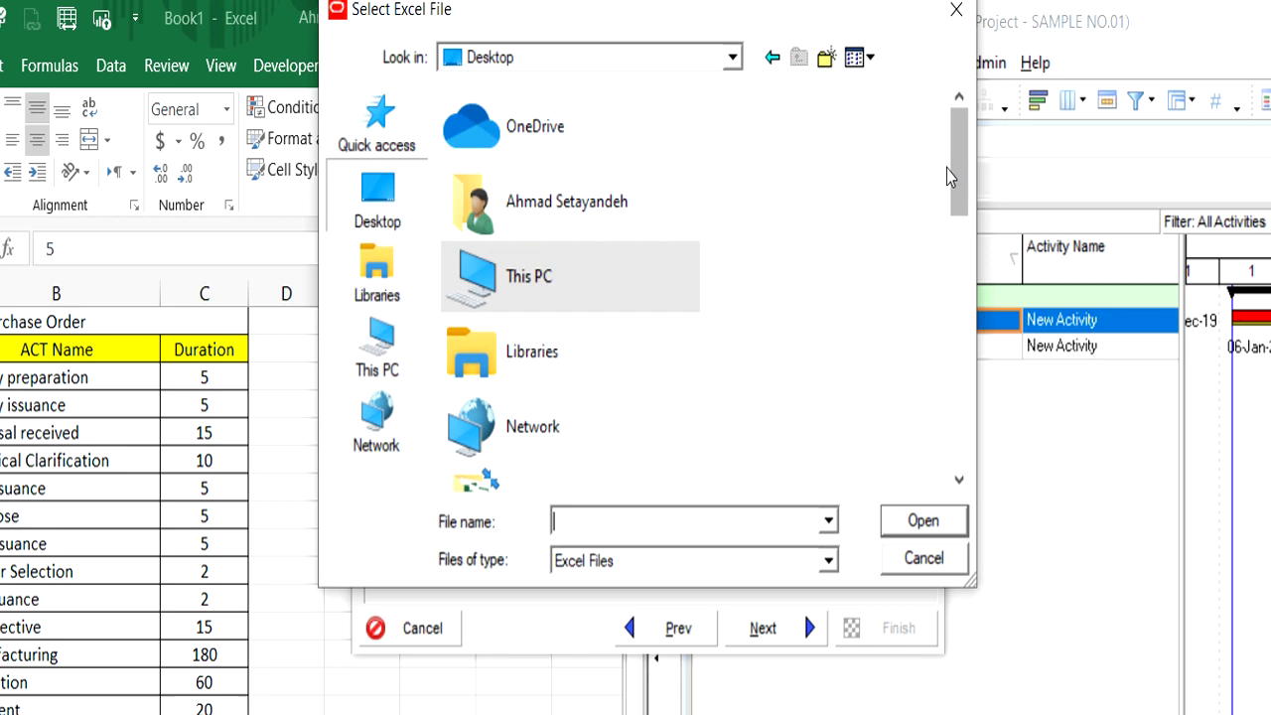
type("AC")
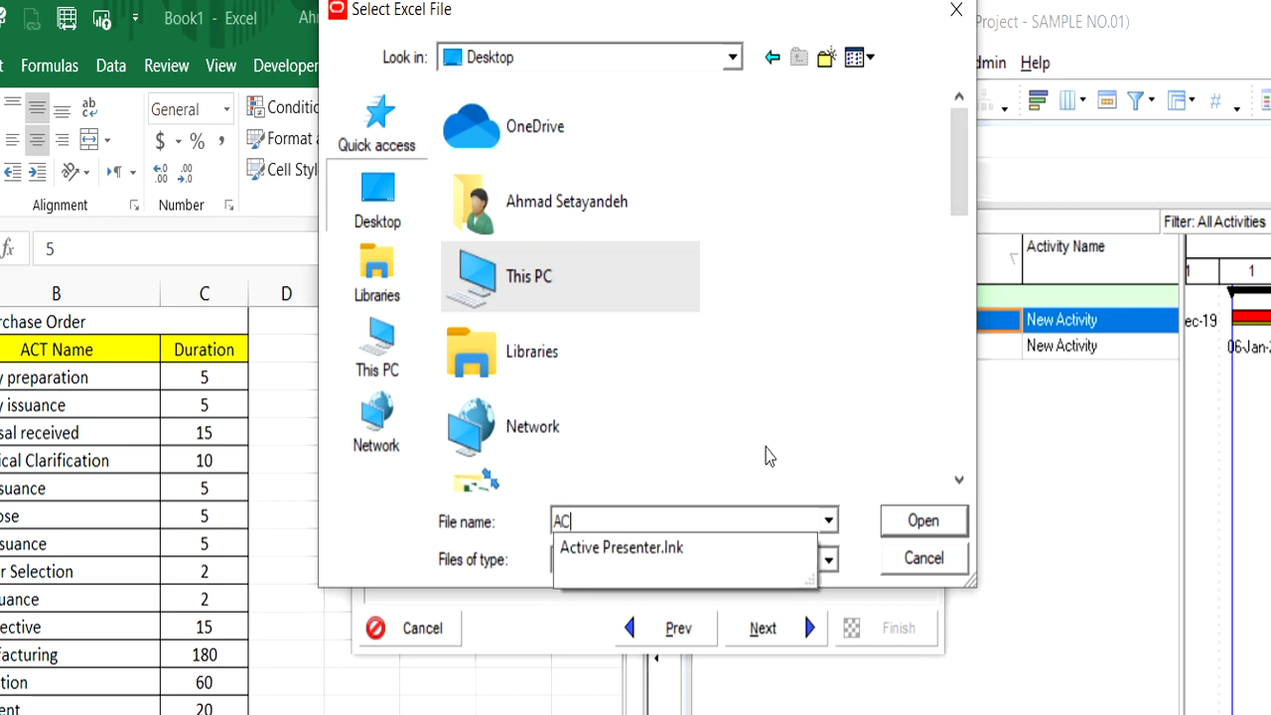
key("BackSpace")
key("BackSpace")
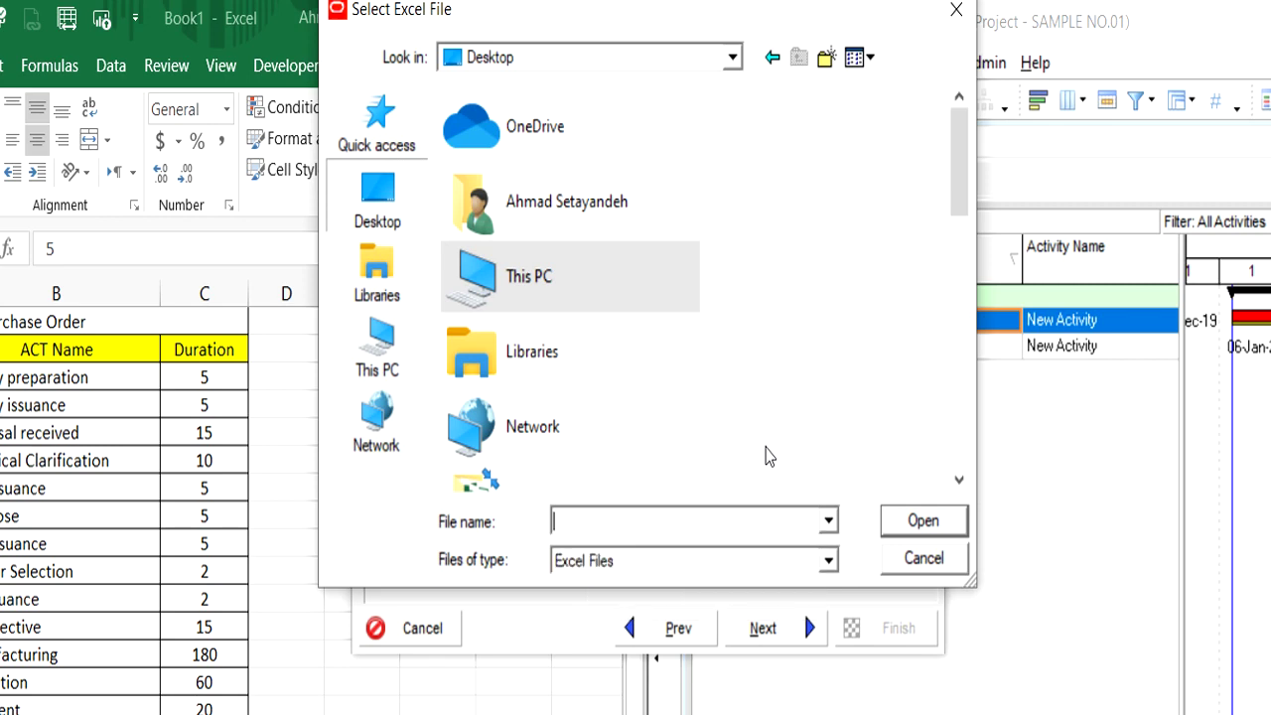
left_click(958, 479)
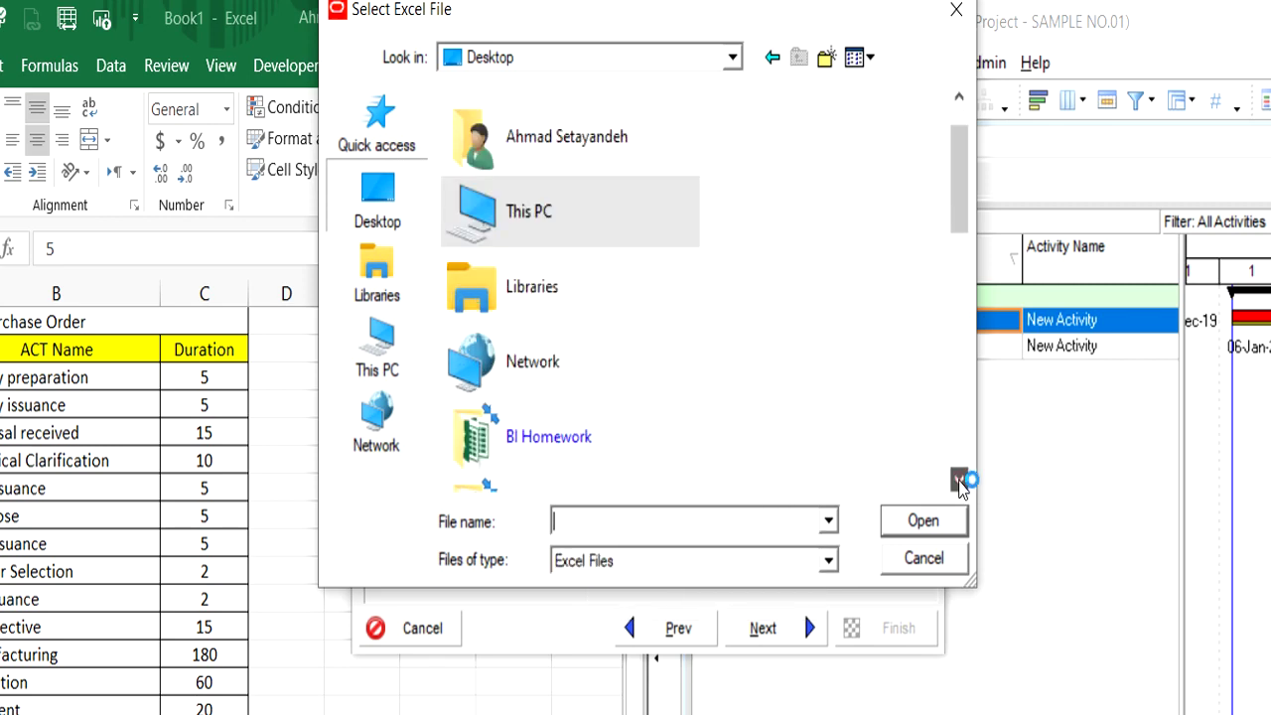
left_click(958, 479)
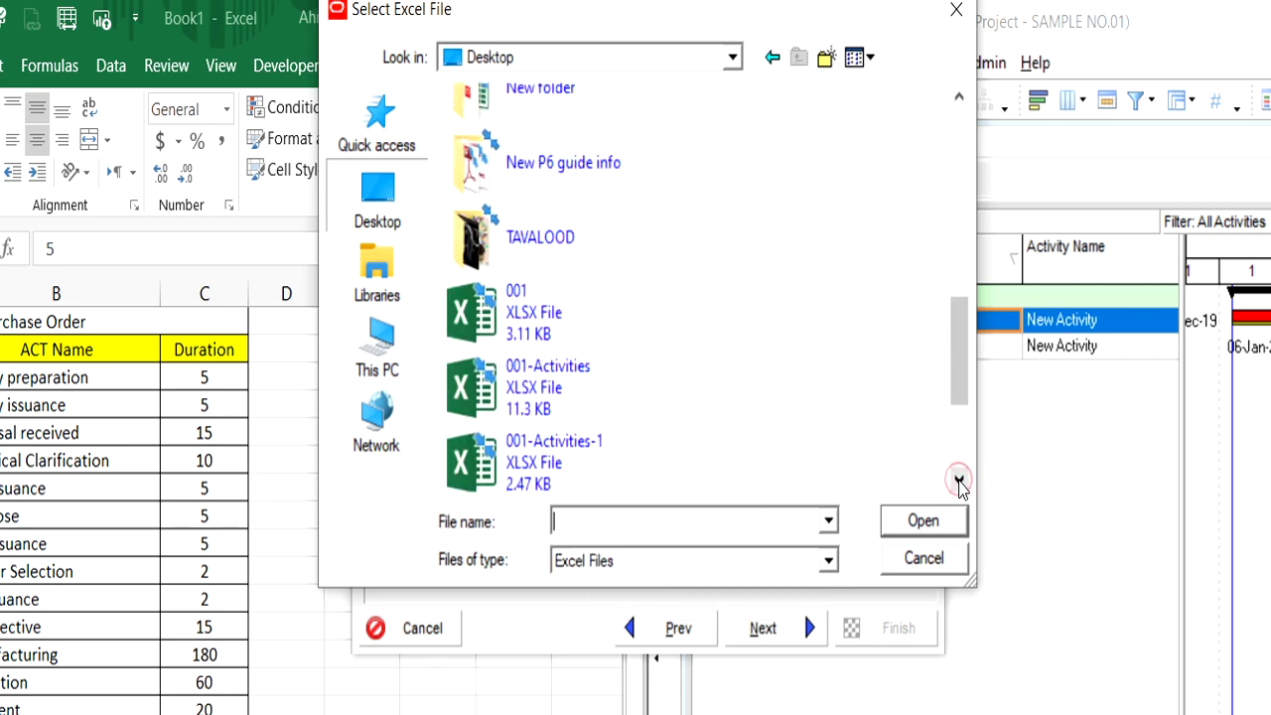
left_click(562, 397)
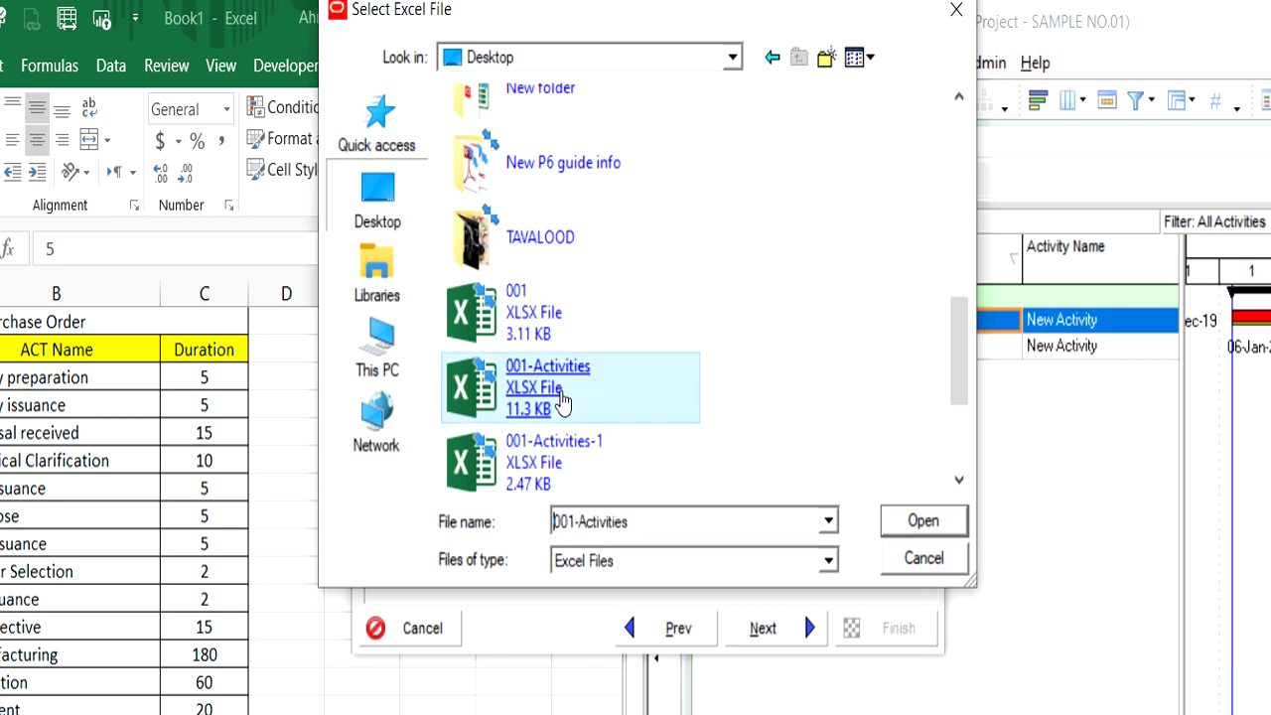
double_click(562, 397)
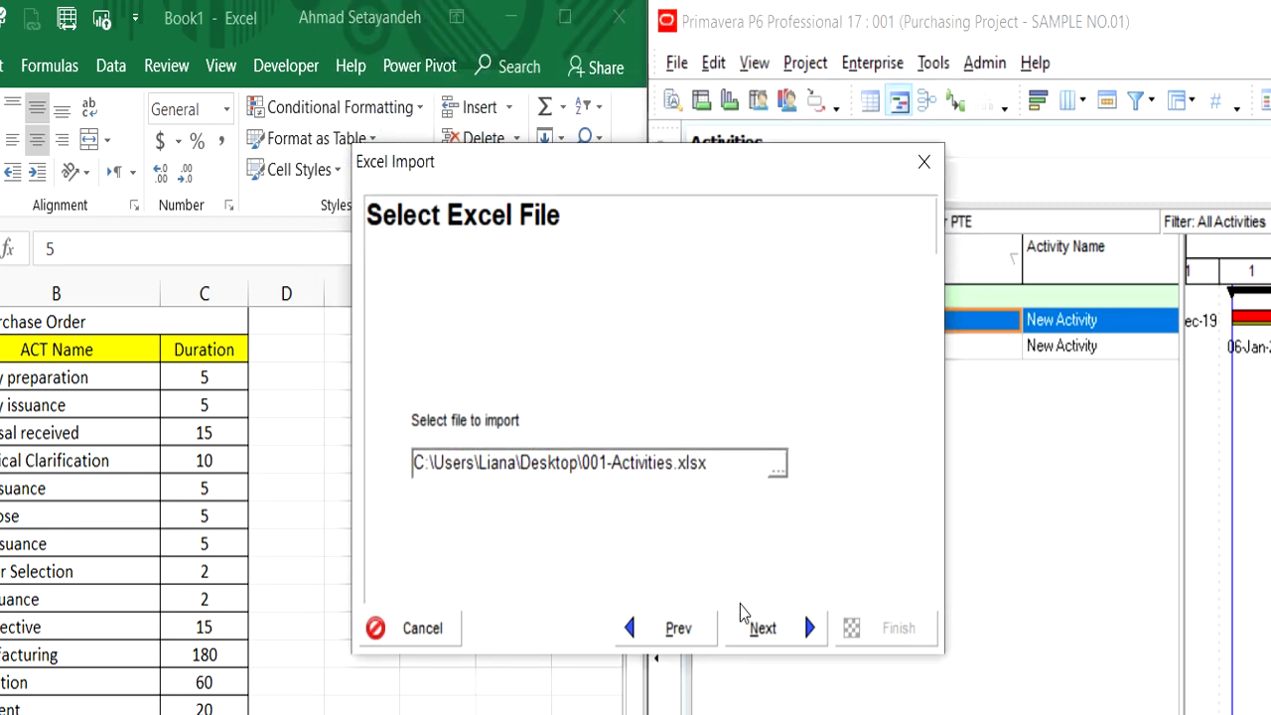
left_click(776, 630)
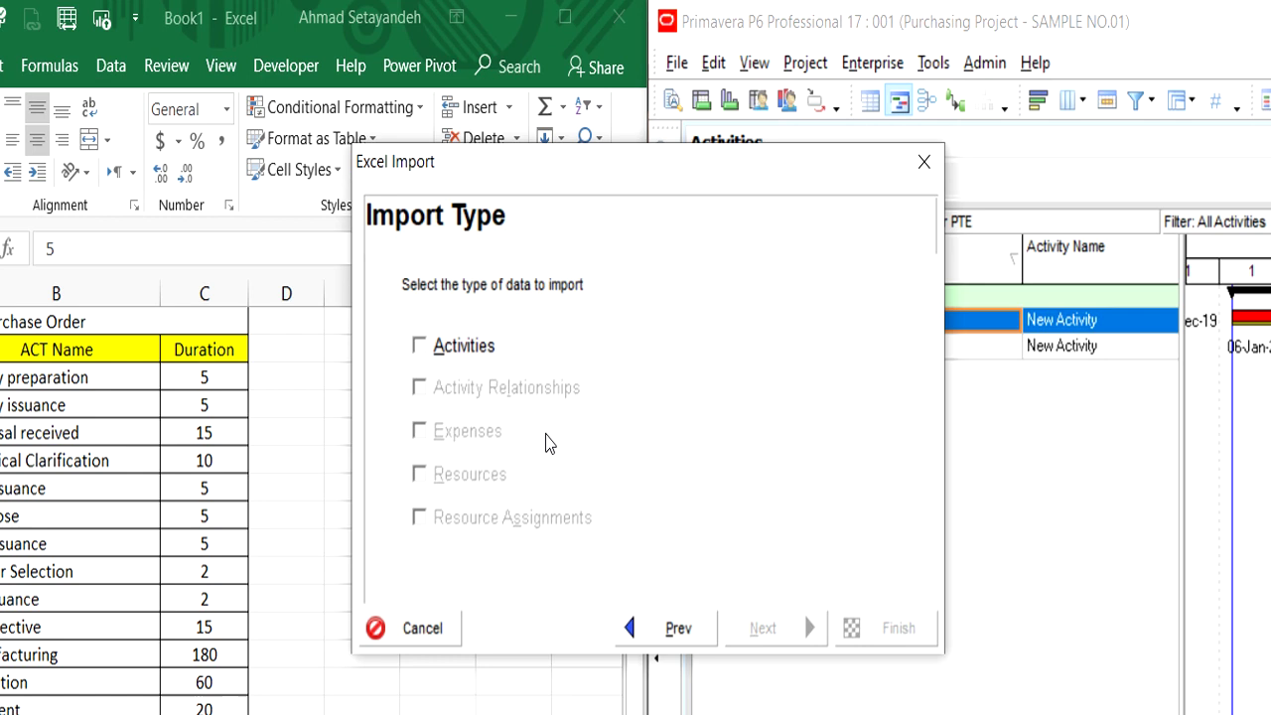
Import the spreadsheet's activities into existing project 001 and run the import.
left_click(471, 353)
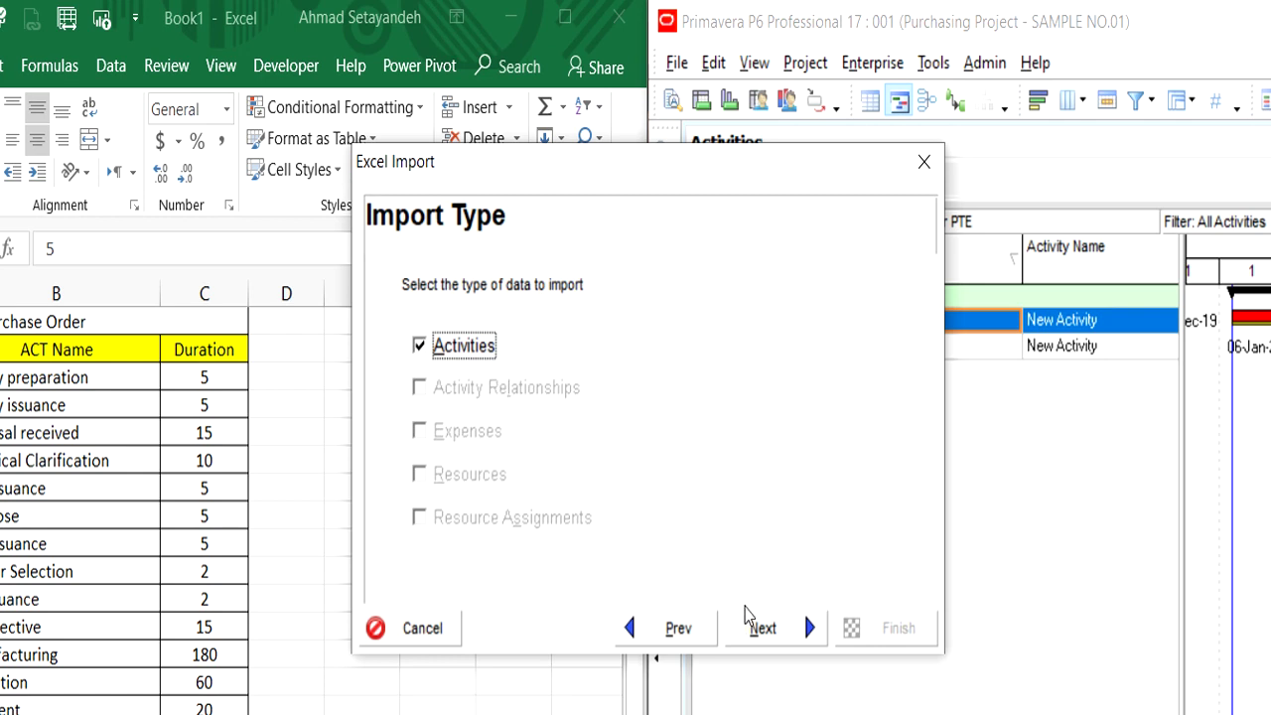
left_click(774, 638)
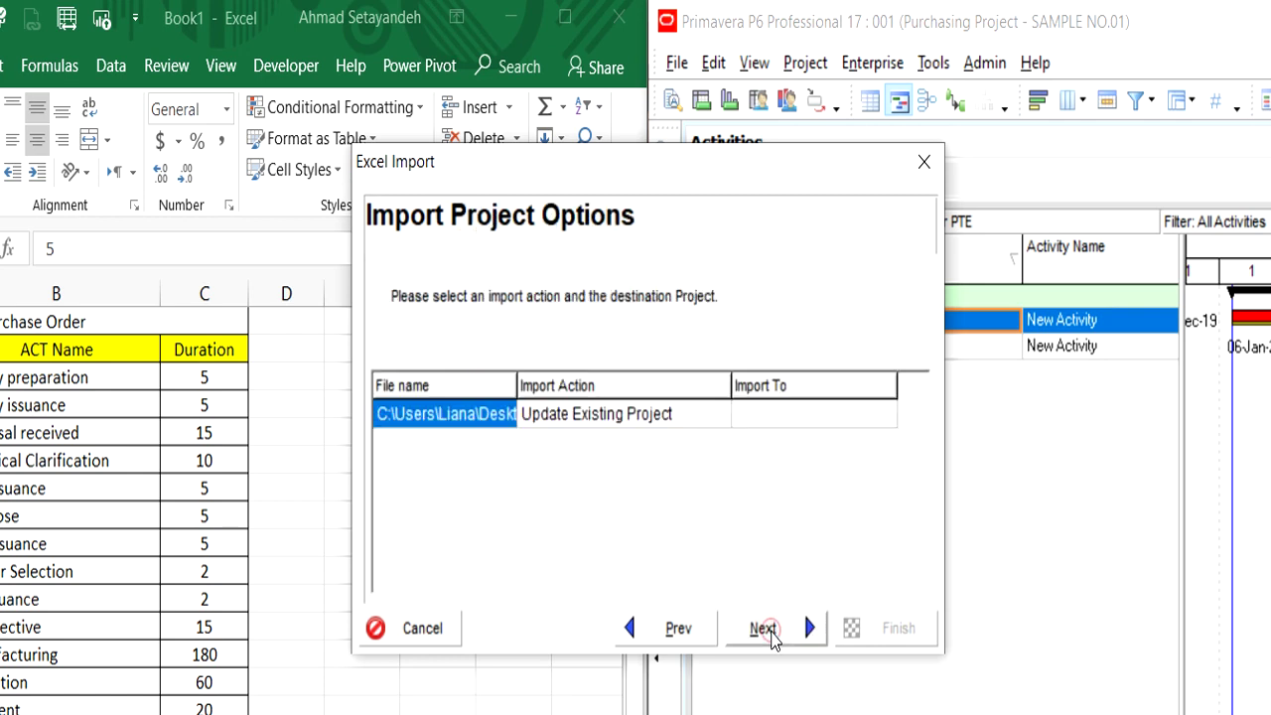
left_click(823, 428)
left_click(823, 423)
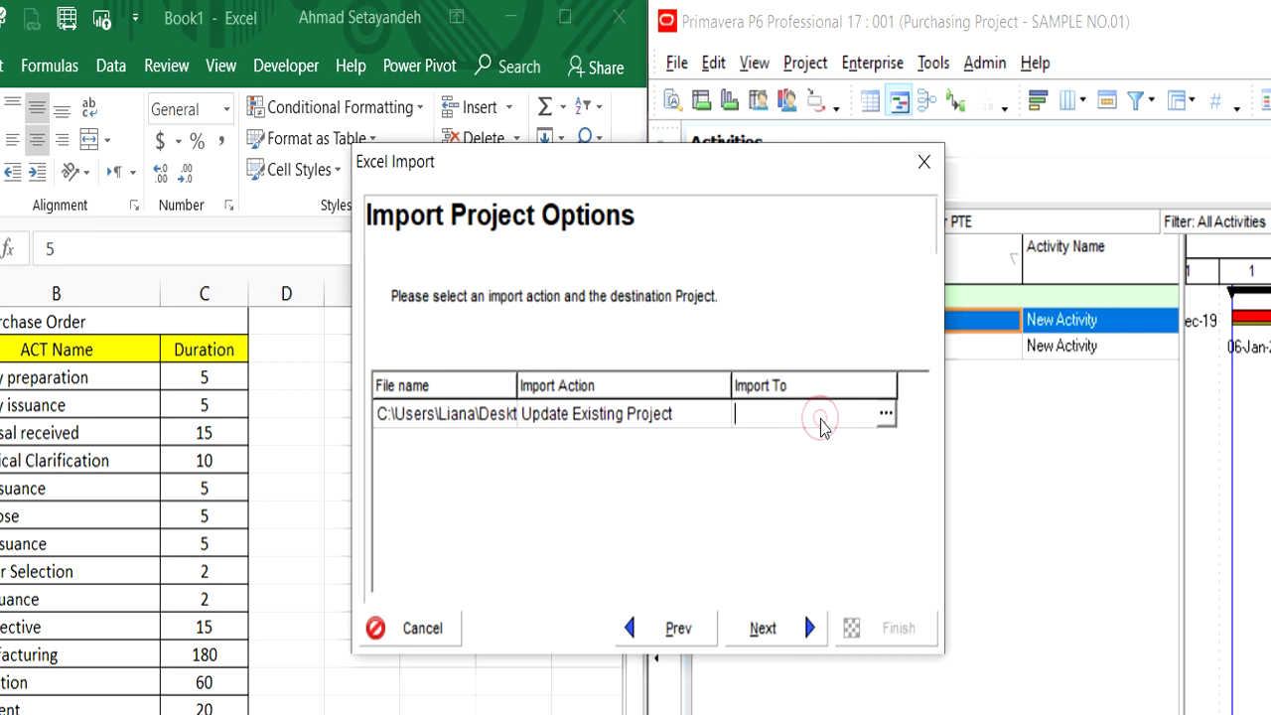
left_click(885, 415)
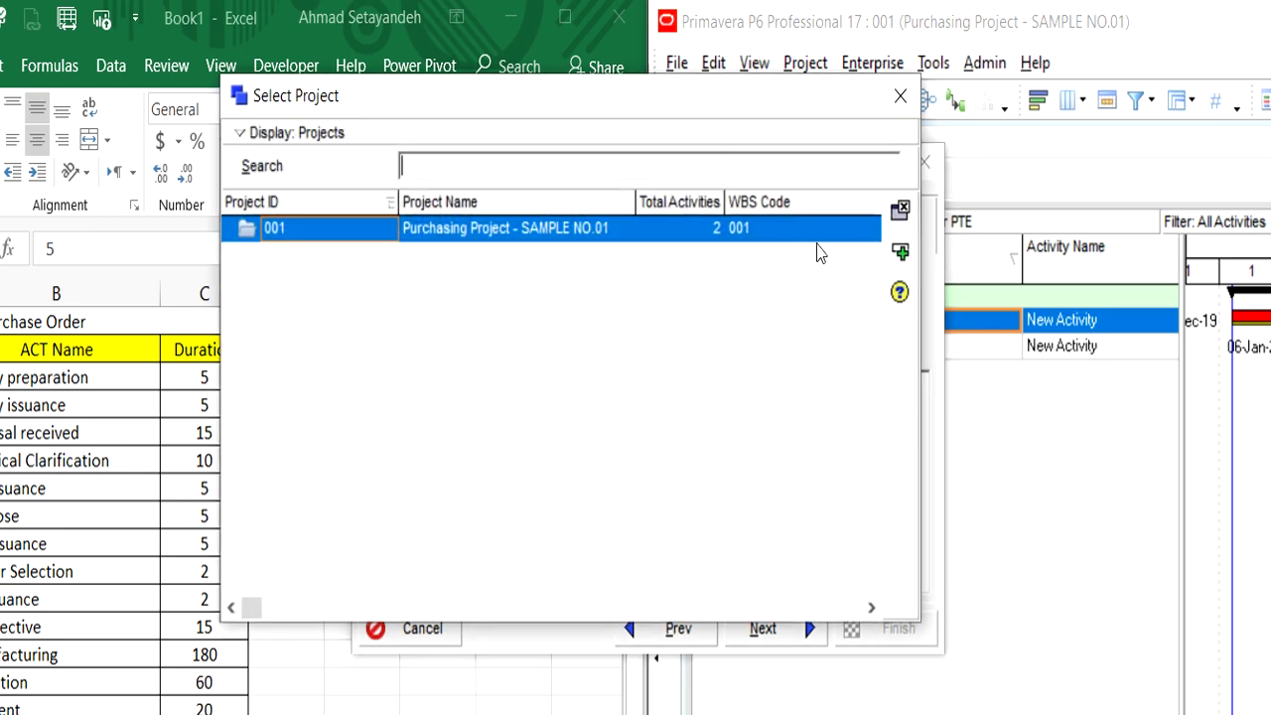
left_click(899, 252)
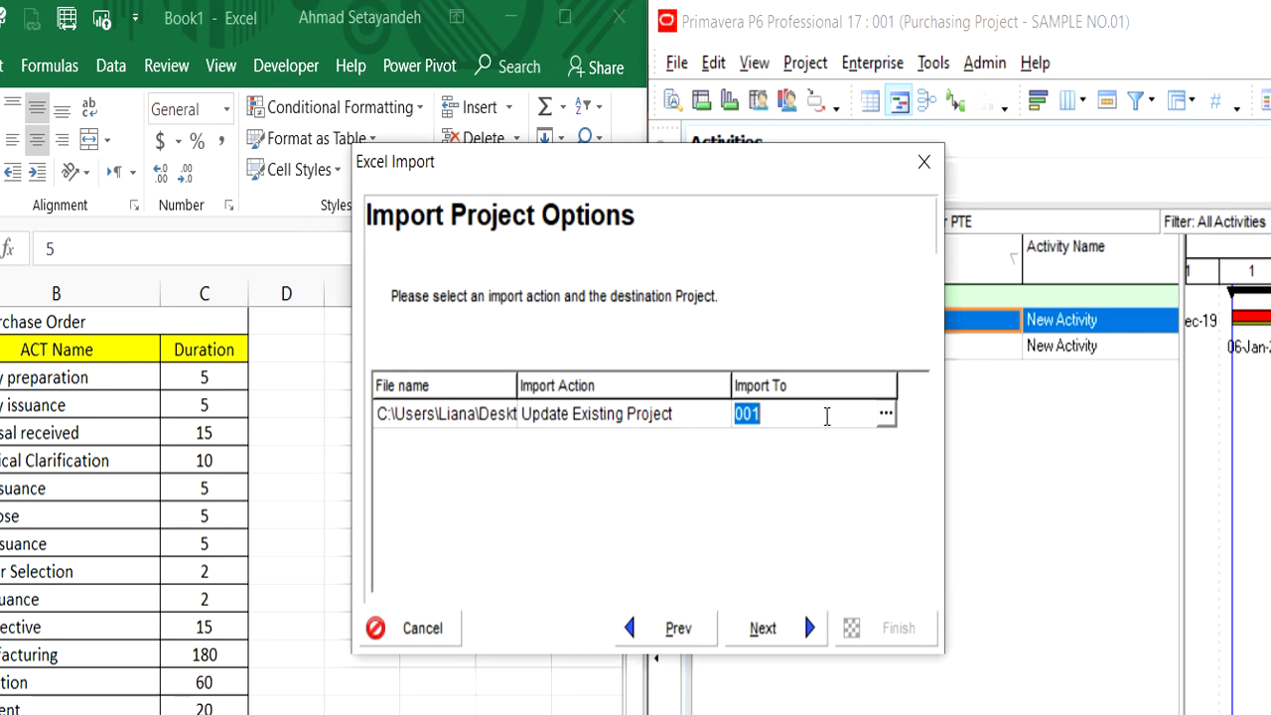
left_click(751, 631)
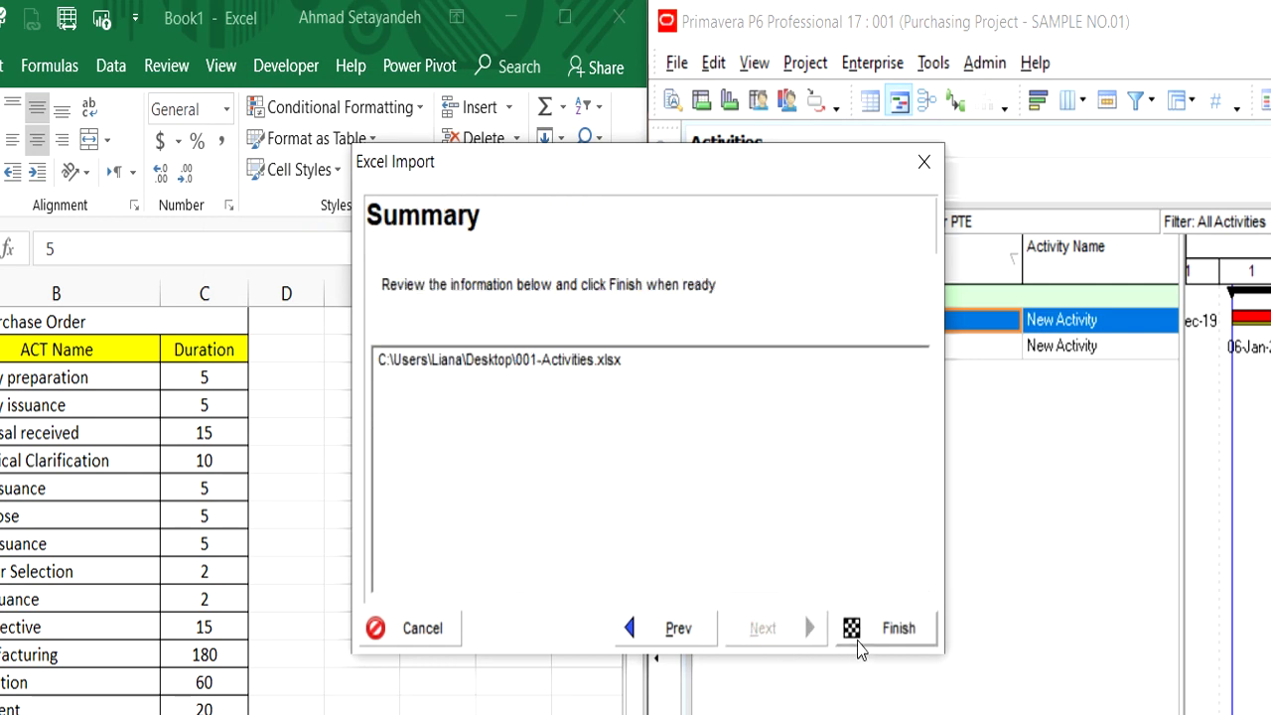
left_click(897, 629)
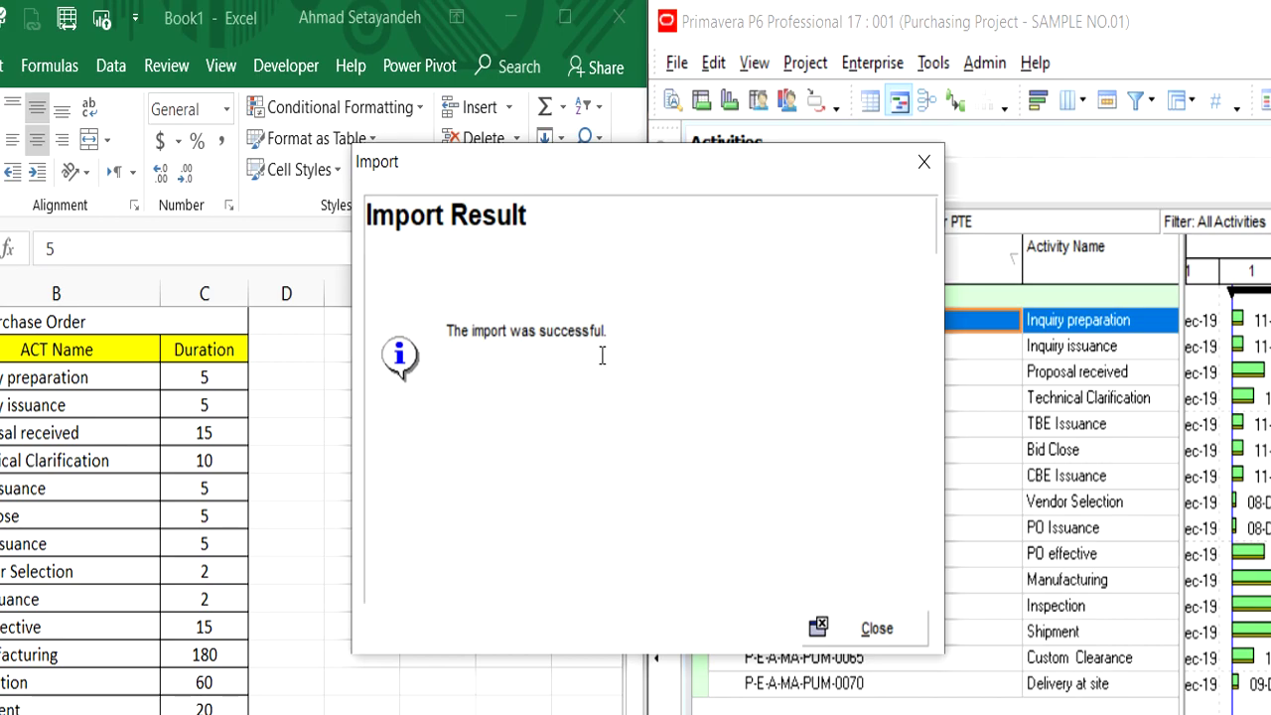
Dismiss the successful import result and widen the P6 window over Excel.
left_click(844, 628)
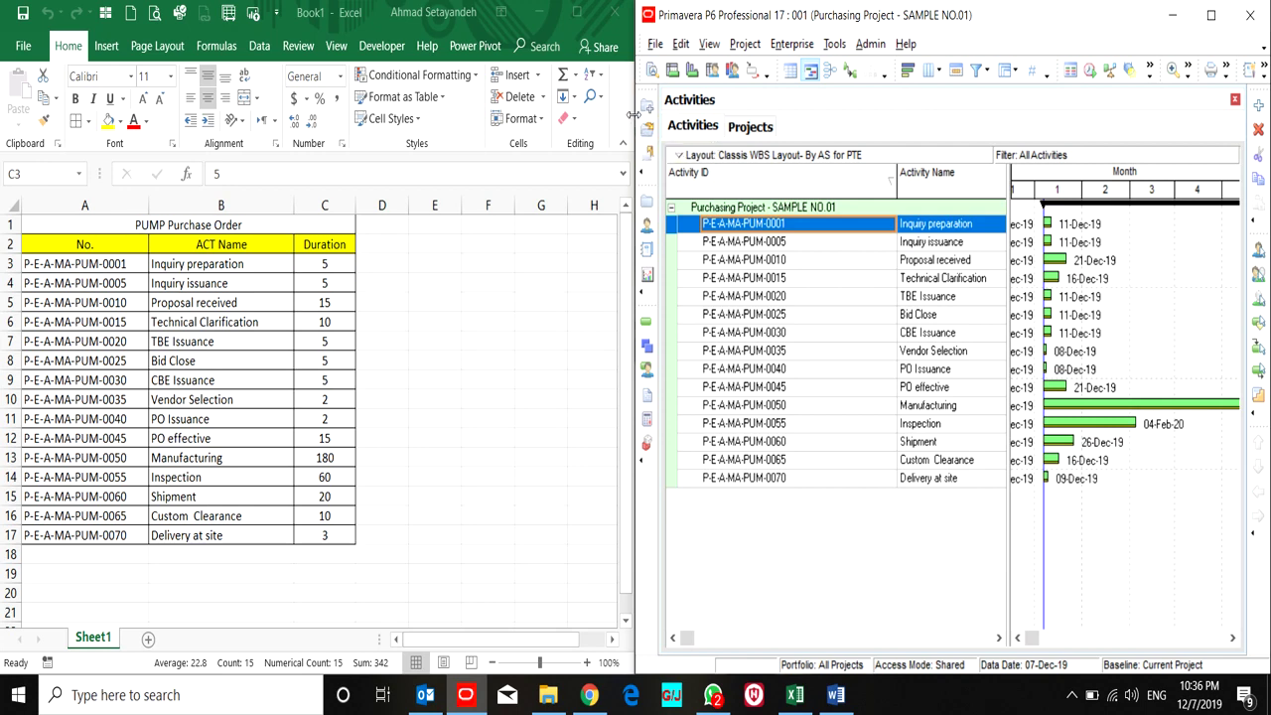
left_click_drag(632, 115, 370, 103)
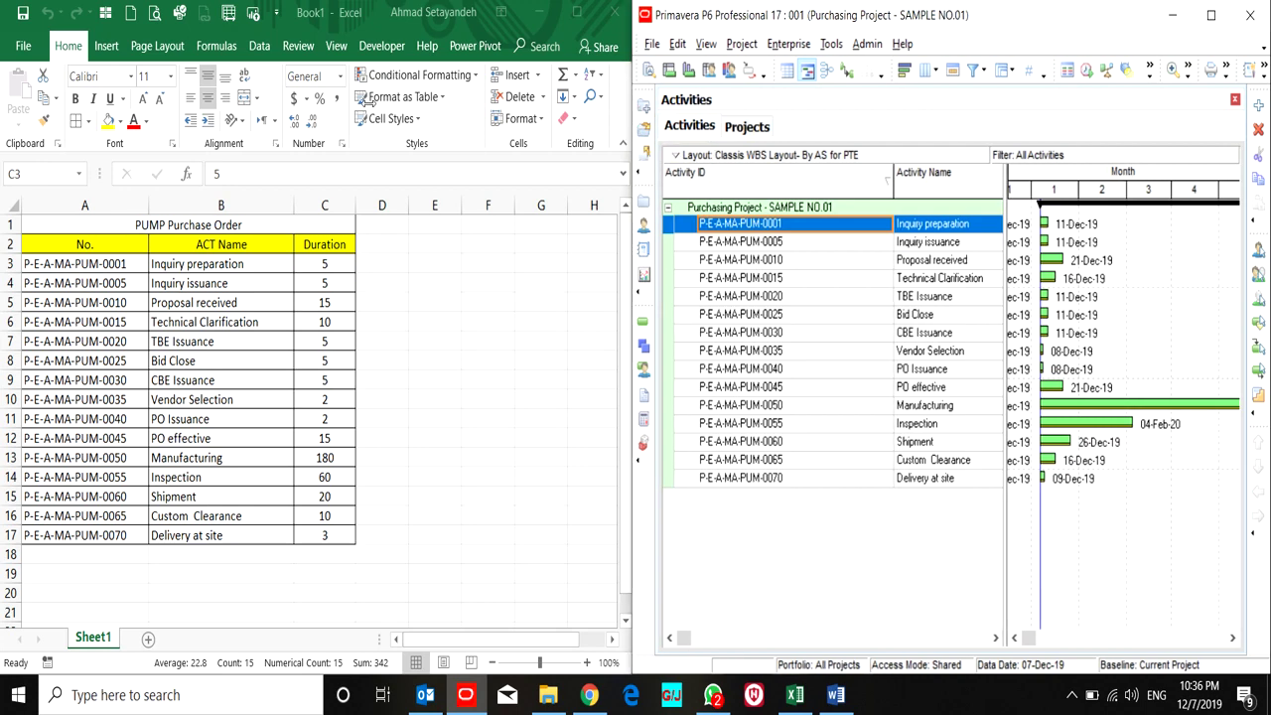
left_click_drag(105, 133, 172, 134)
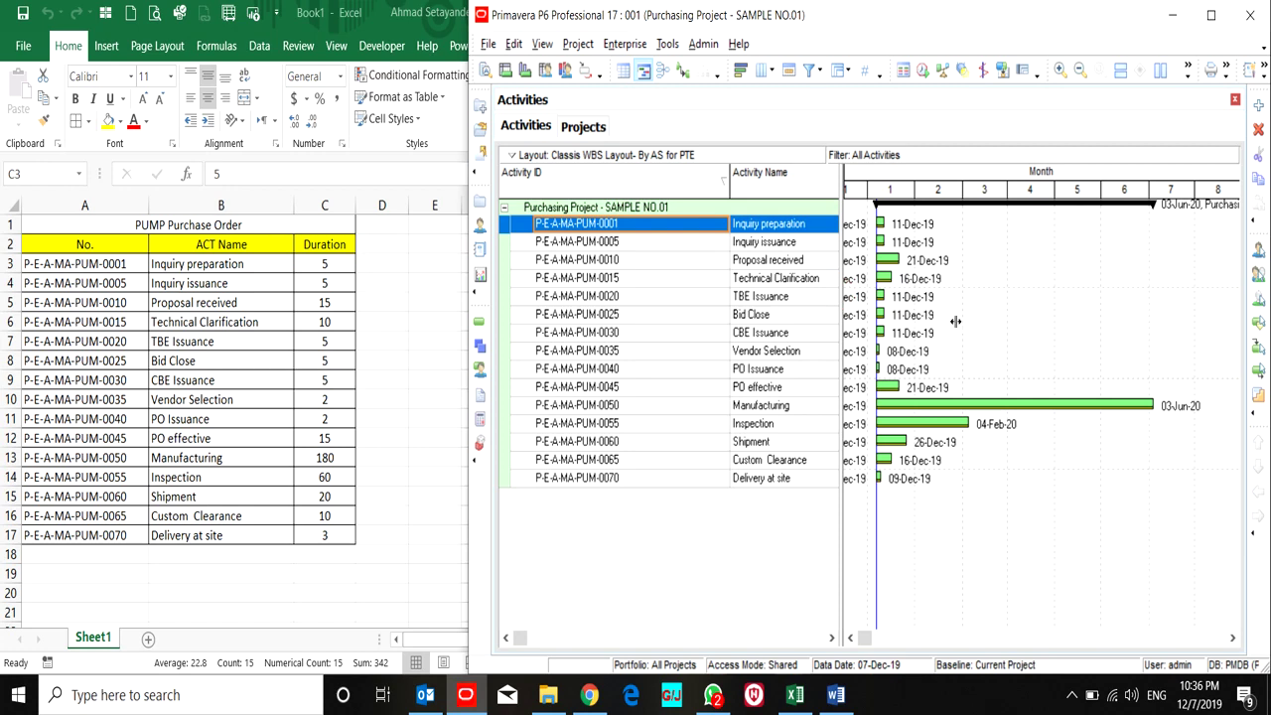
Widen the activity table and narrow Activity ID and Activity Name to reveal Start and Finish.
left_click_drag(956, 321, 954, 321)
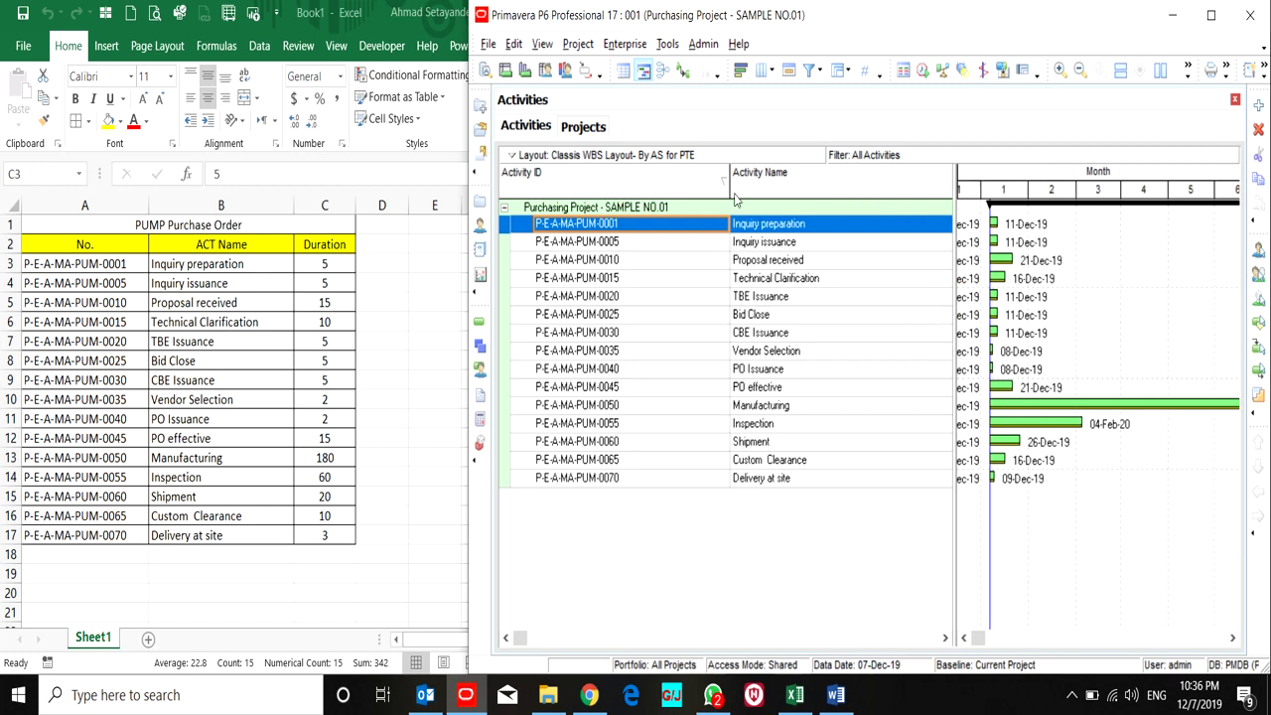
left_click_drag(731, 185, 652, 185)
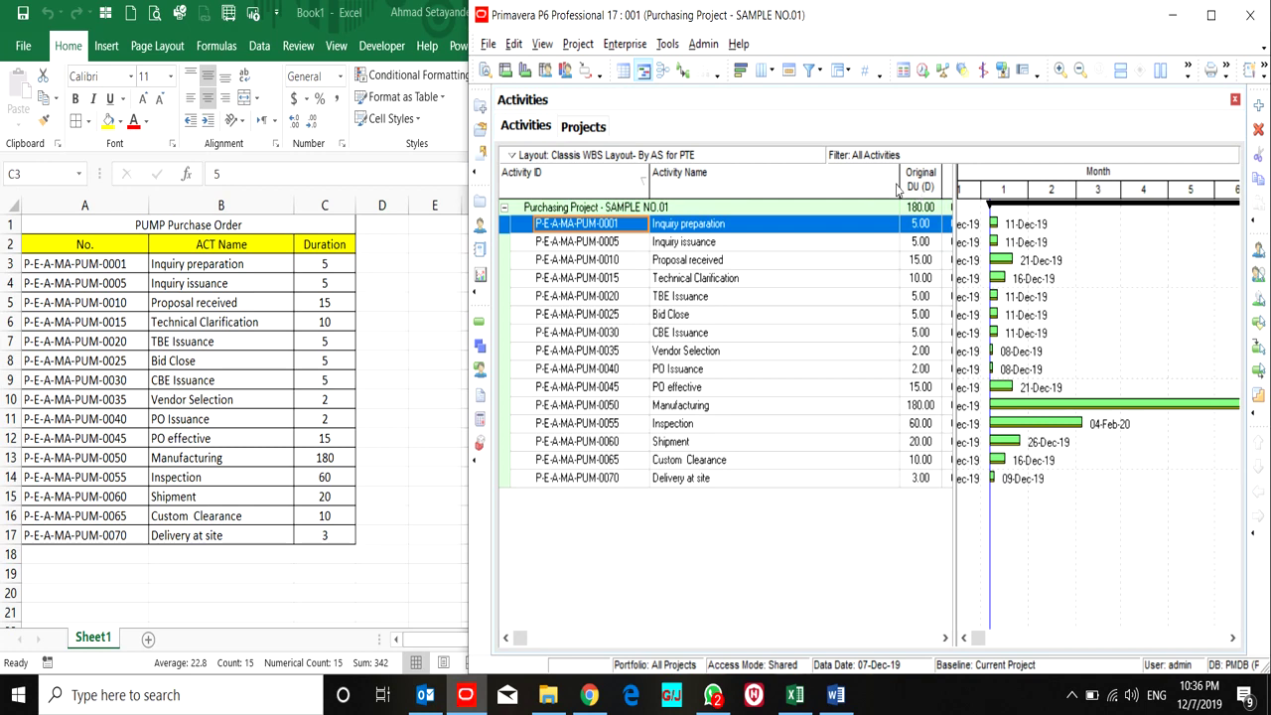
left_click_drag(898, 184, 795, 186)
Check the original durations, 2 to 180 days, against the spreadsheet.
left_click(815, 226)
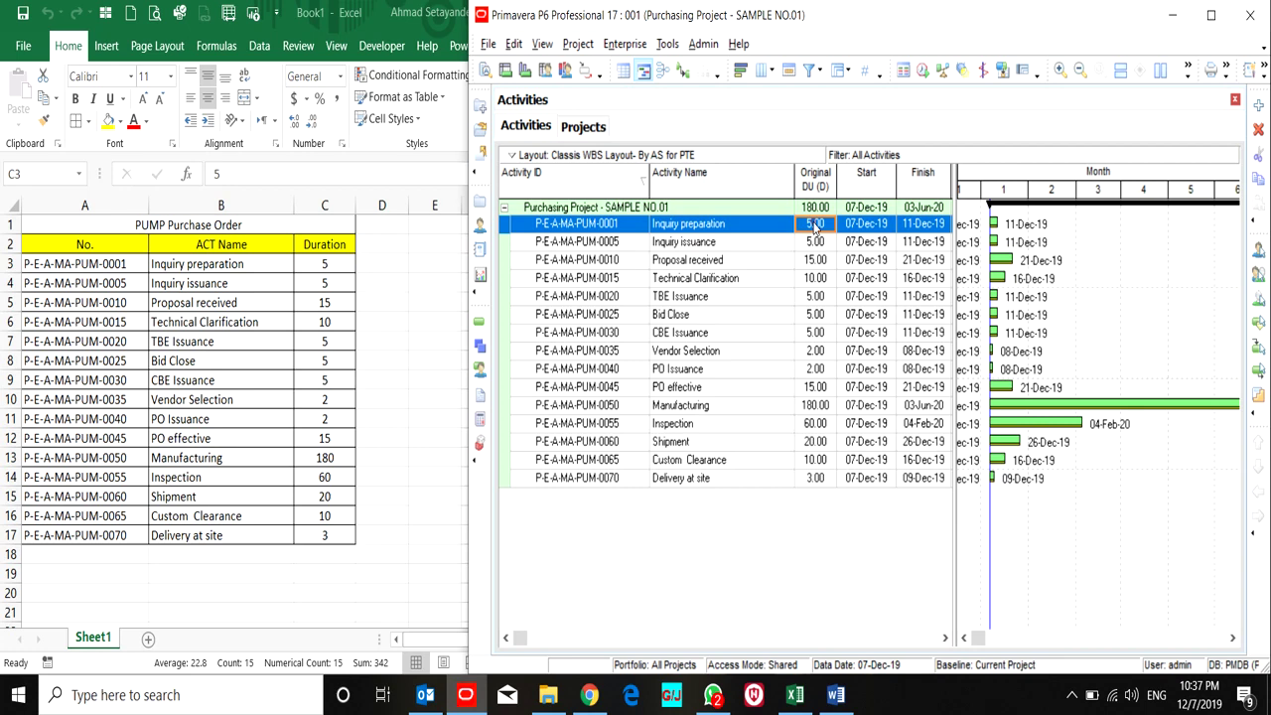
key("Down")
key("Down")
key("Down")
key("Down")
key("Down")
key("Down")
key("Down")
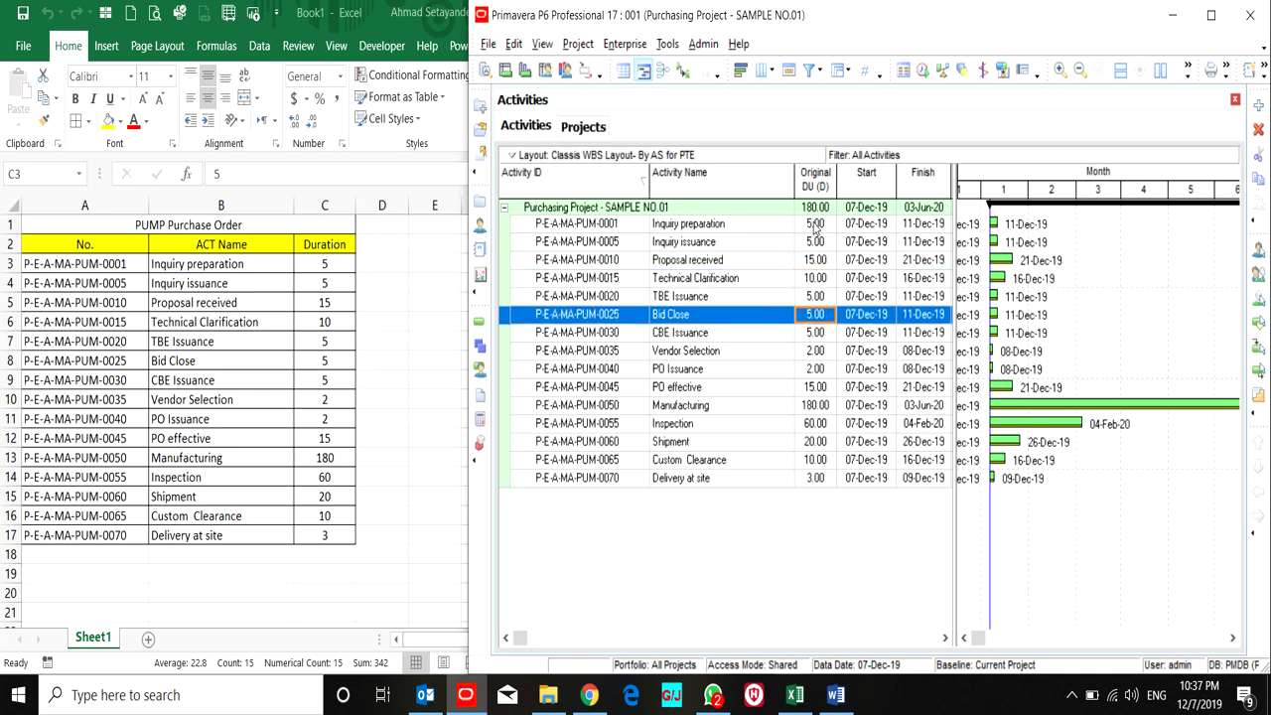
key("Down")
key("Down")
key("Down")
key("Down")
key("Down")
key("Down")
key("Down")
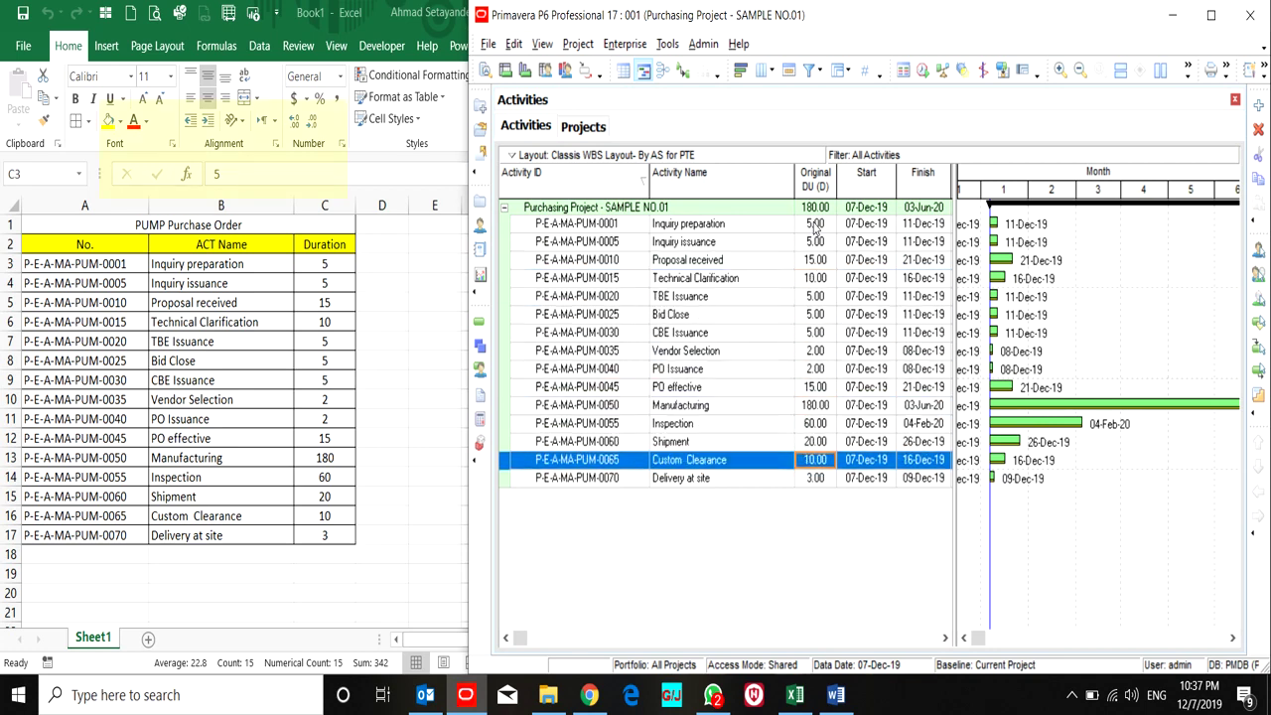
key("Up")
key("Up")
key("Up")
key("Up")
key("Up")
key("Up")
key("Up")
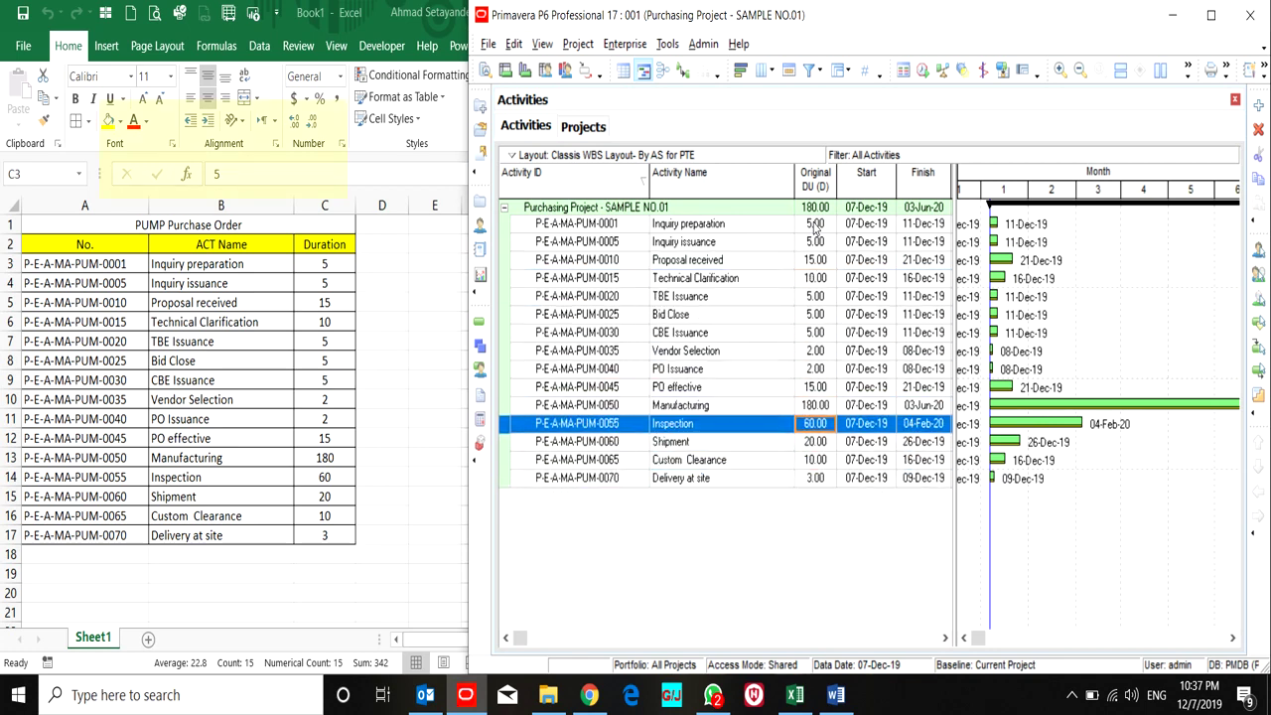
key("Up")
key("Up")
key("Up")
key("Up")
key("Up")
key("Up")
key("Up")
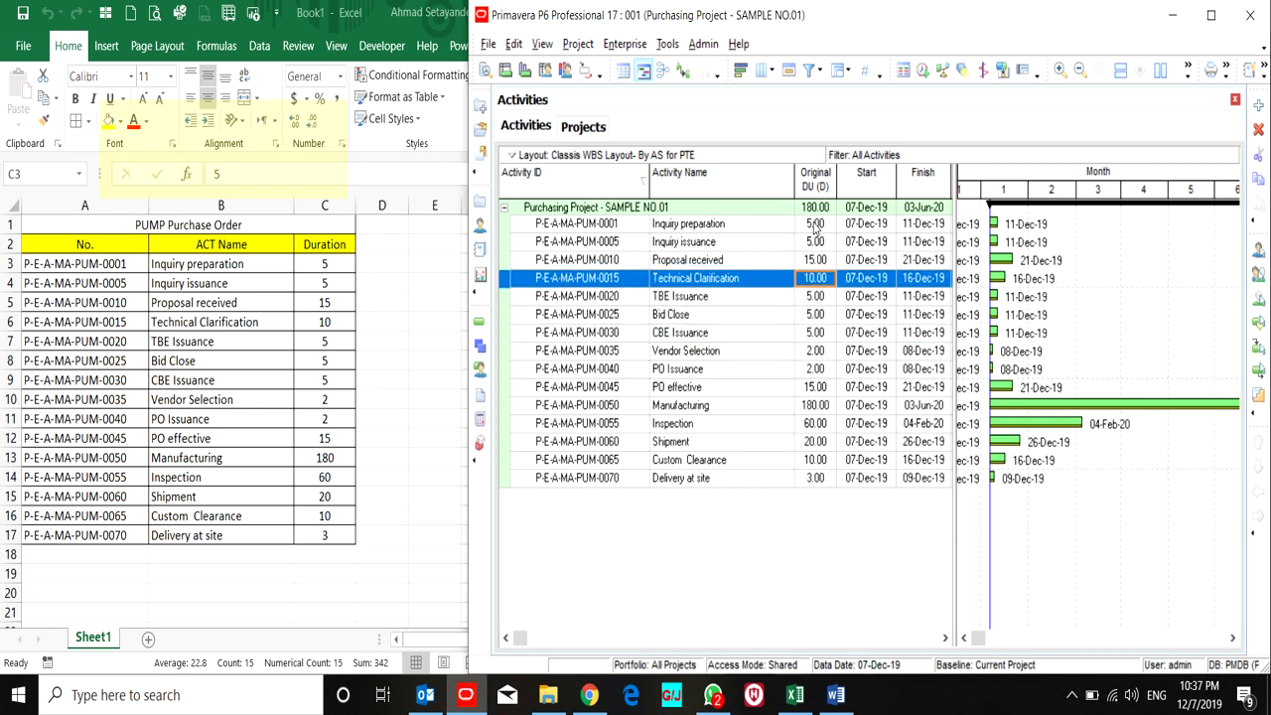